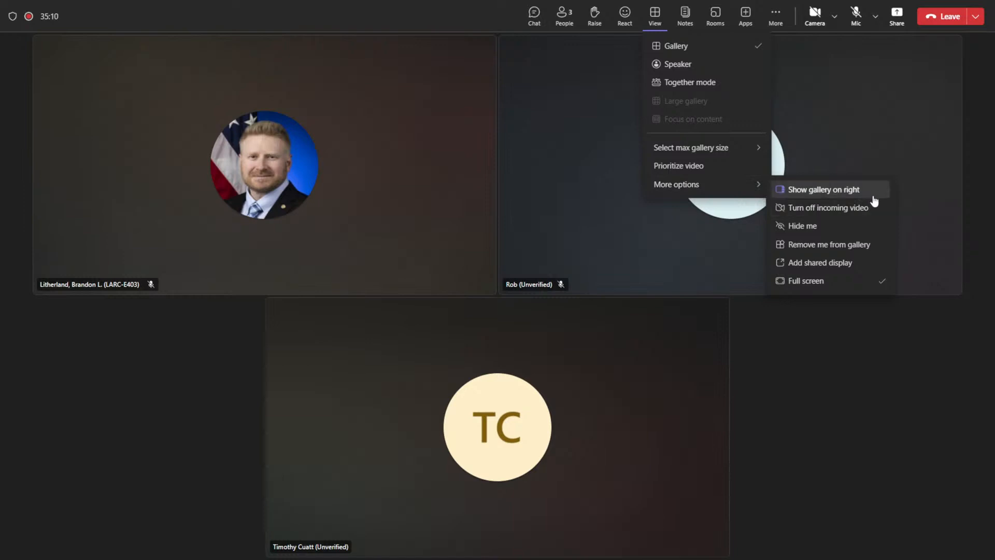
- Switch the meeting view to focus on the shared content
mouse_move(705, 154)
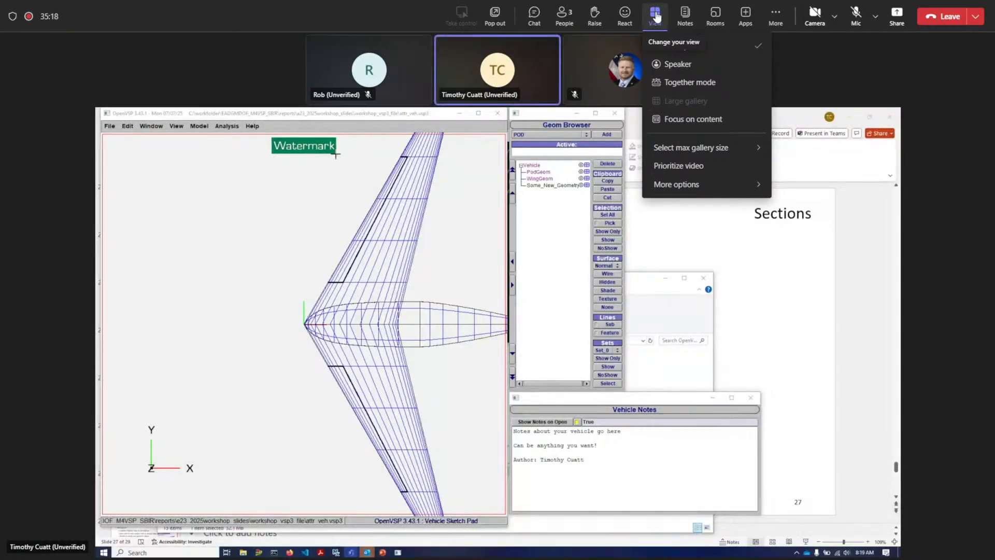
left_click(693, 121)
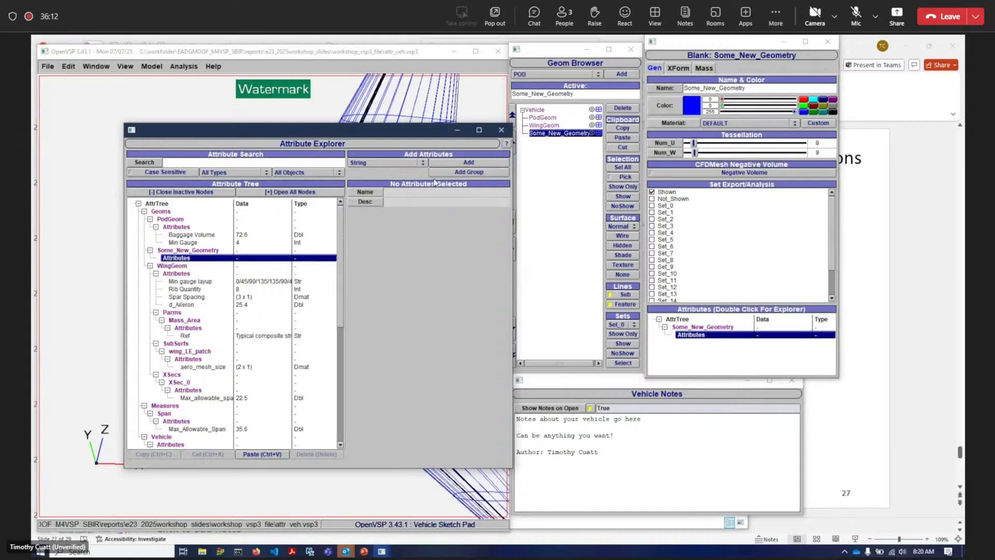
- Add a Boolean attribute named plane_flies_in_sky to Some_New_Geometry's attributes
left_click(362, 163)
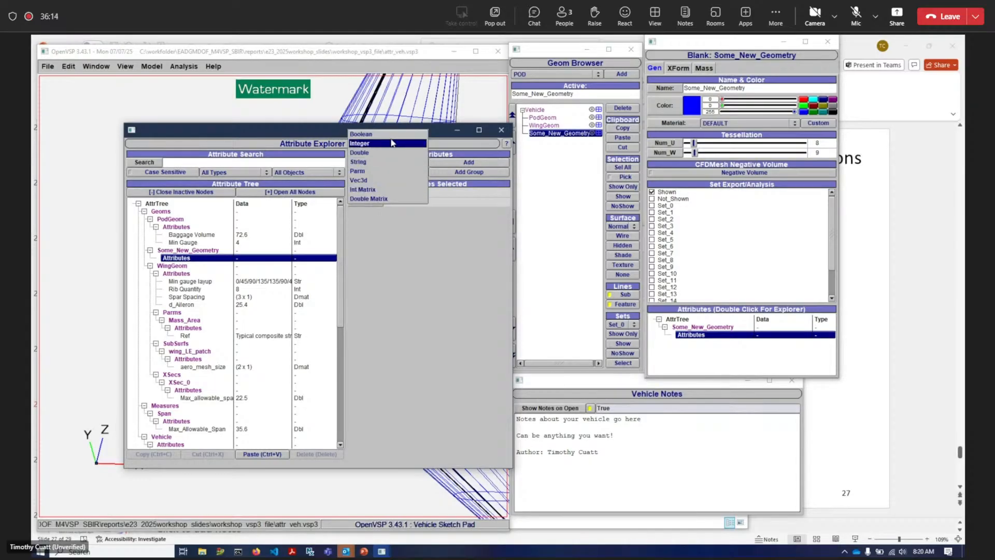
left_click(391, 135)
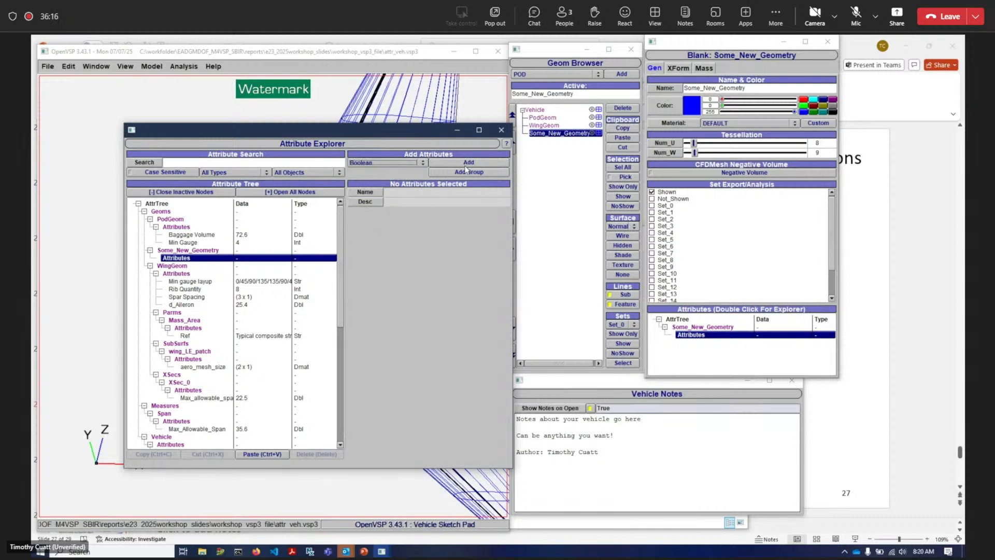
left_click(449, 164)
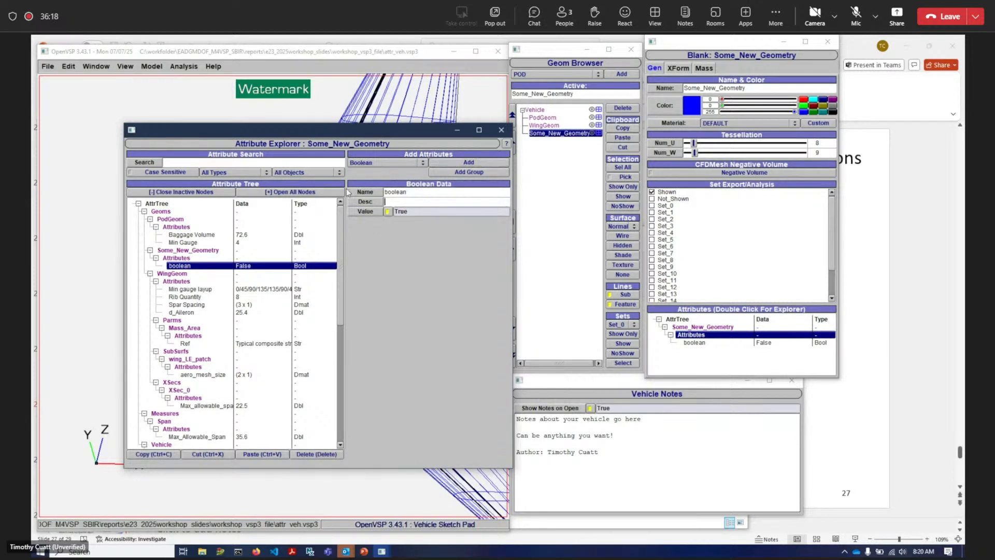
double_click(446, 191)
type("plane_flies_in_sky")
key("Tab")
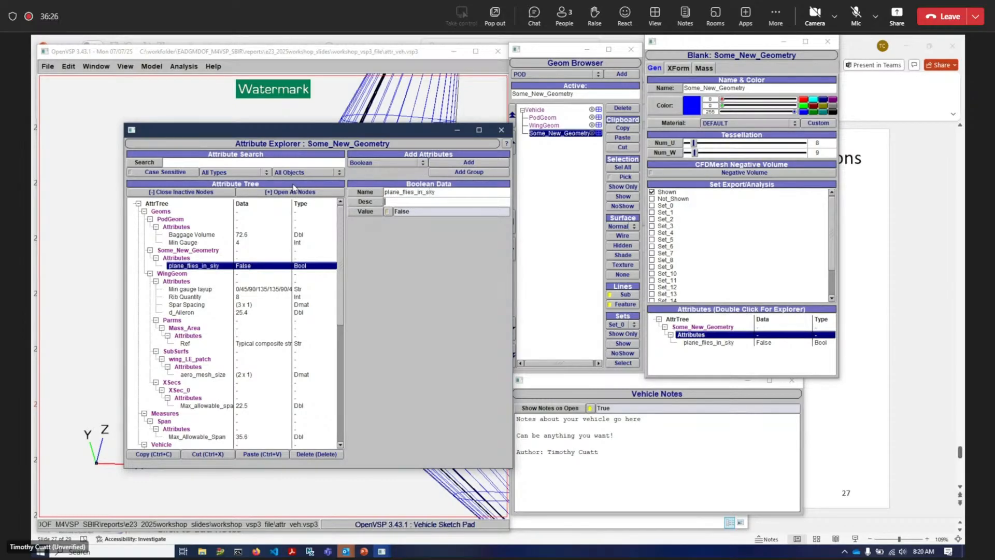
- Describe the attribute as 'an example of a boolean attr' and set its value to True
type("an example of a boolean attr")
left_click(389, 212)
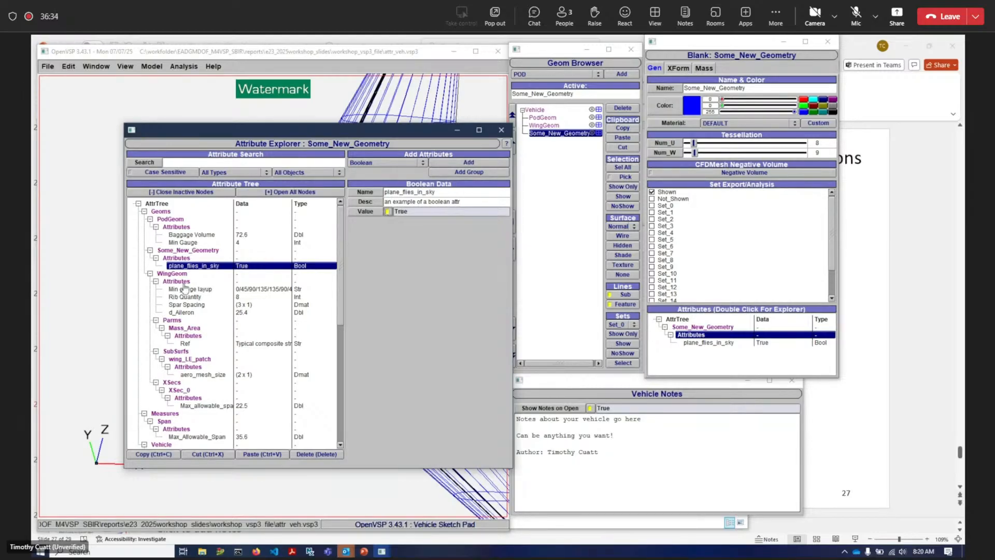
- Add an attribute group named general_concepts_attr_group under Some_New_Geometry's attributes
left_click(200, 265)
left_click(200, 266)
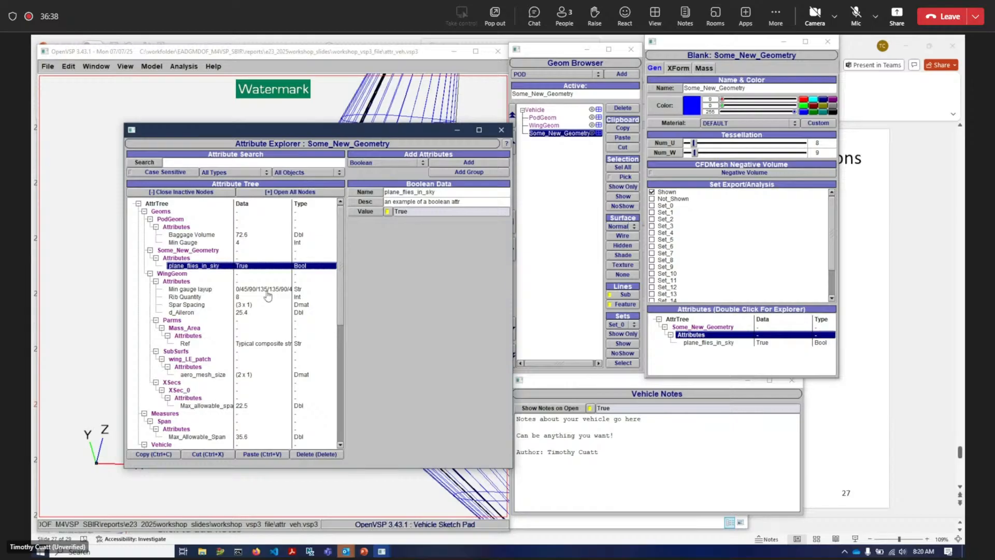
left_click(197, 258)
left_click(450, 173)
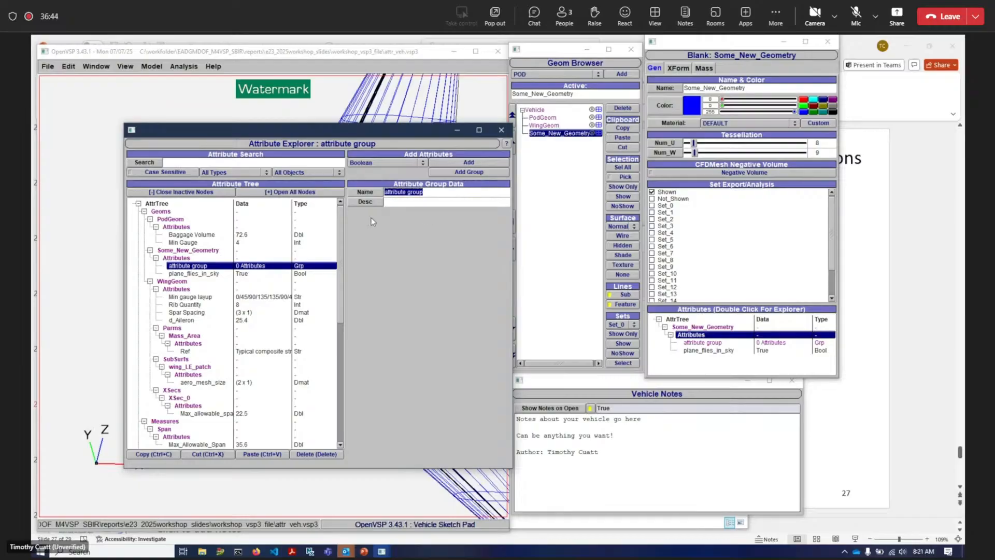
type("general_concepts_")
key("Return")
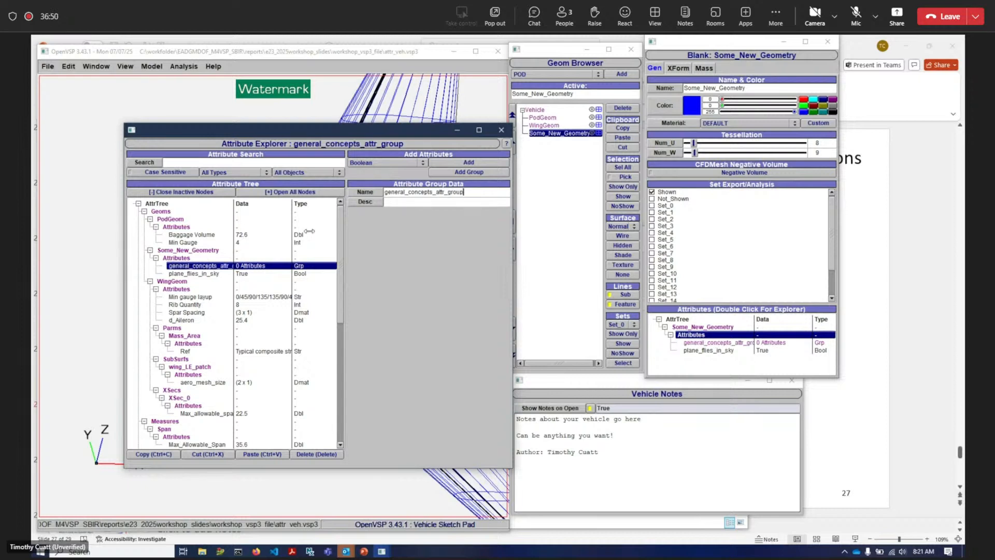
- Move the plane_flies_in_sky attribute into general_concepts_attr_group
left_click(189, 274)
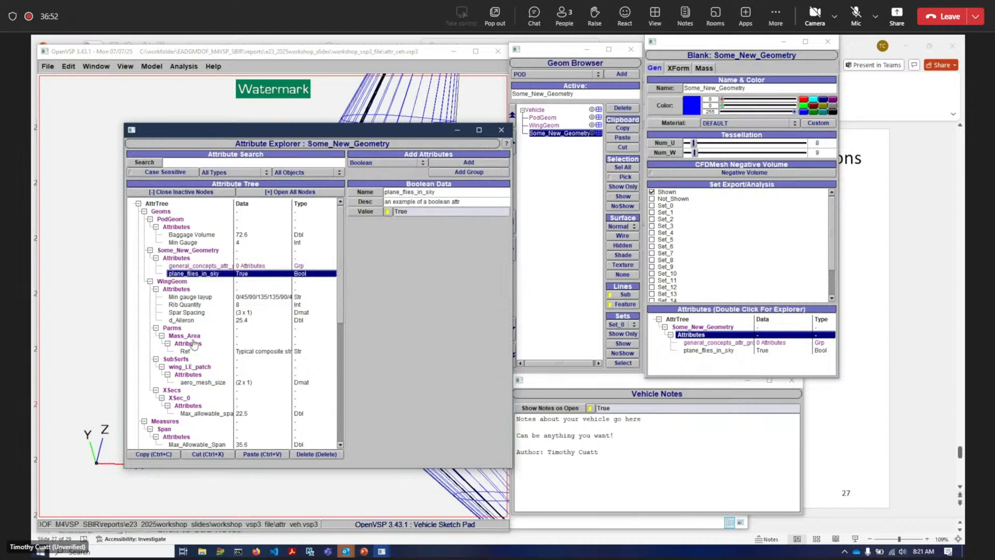
left_click(196, 454)
left_click(190, 266)
left_click(254, 454)
left_click(200, 273)
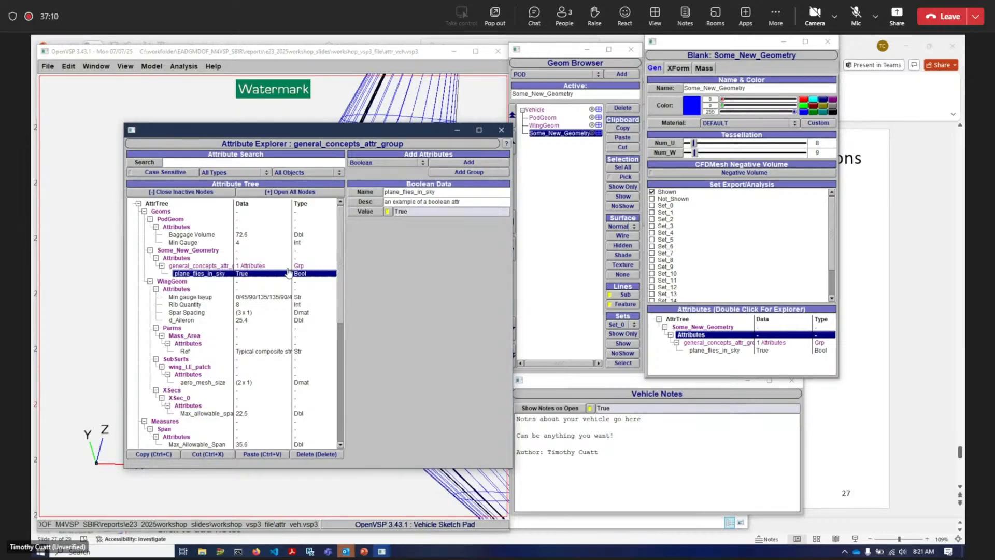
- Cut general_concepts_attr_group together with plane_flies_in_sky from Some_New_Geometry
left_click_drag(306, 137, 292, 133)
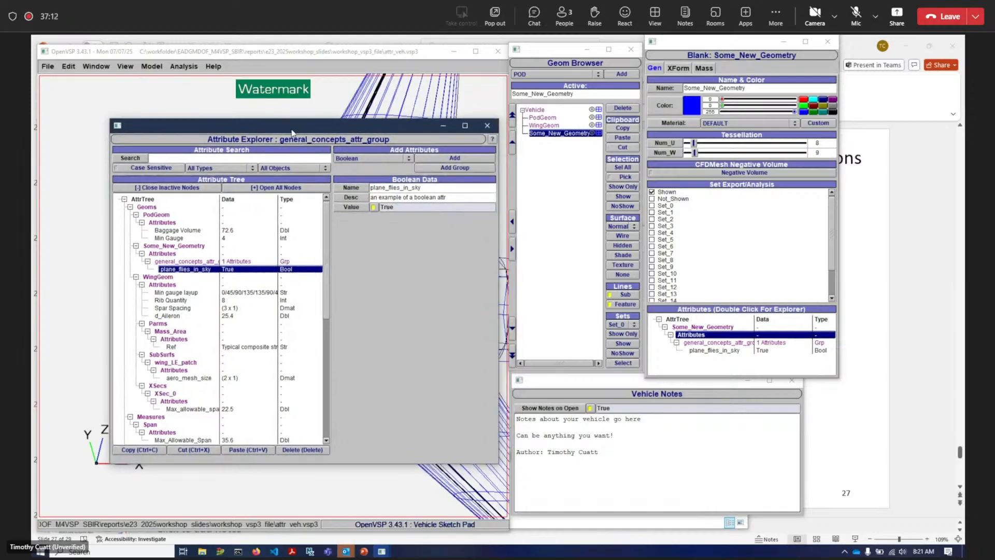
left_click(186, 262)
left_click(185, 269)
left_click_drag(183, 263, 181, 270)
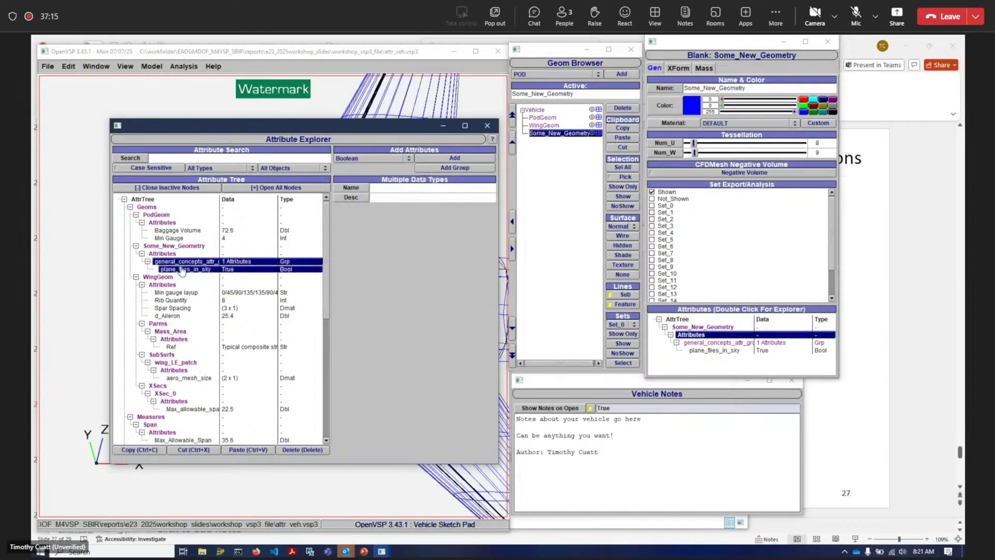
left_click(174, 451)
- Paste the group and its attribute into the Vehicle attributes
scroll(197, 366, "down", 1)
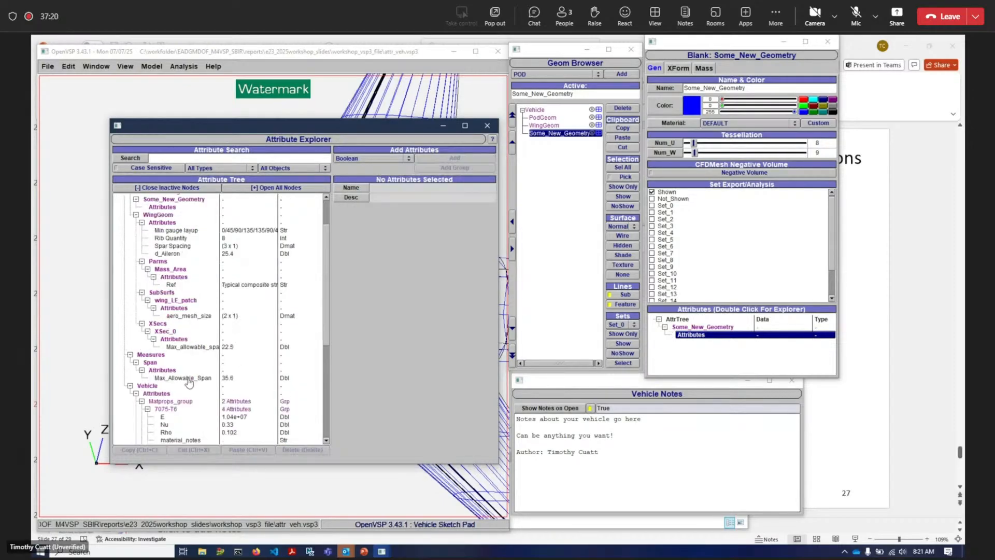
left_click(205, 386)
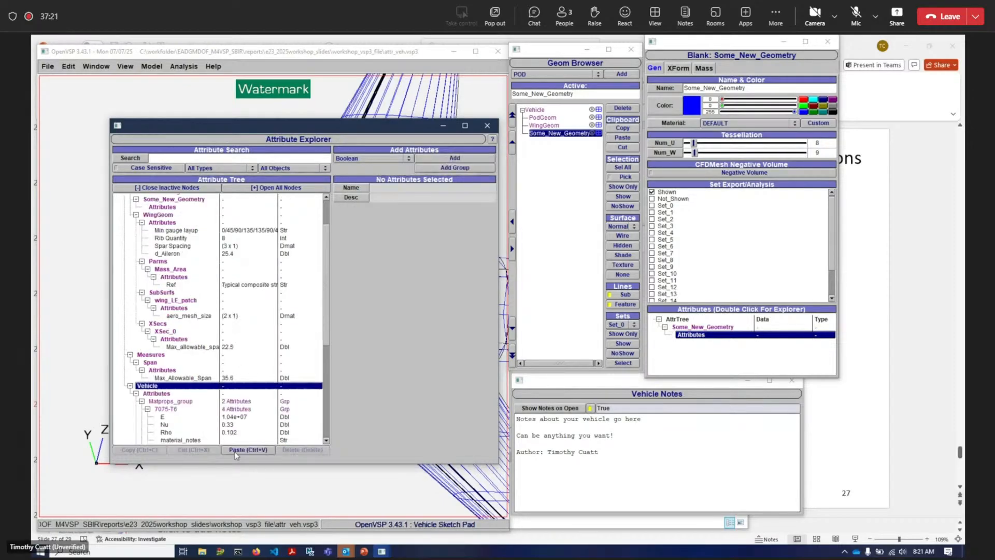
left_click(157, 393)
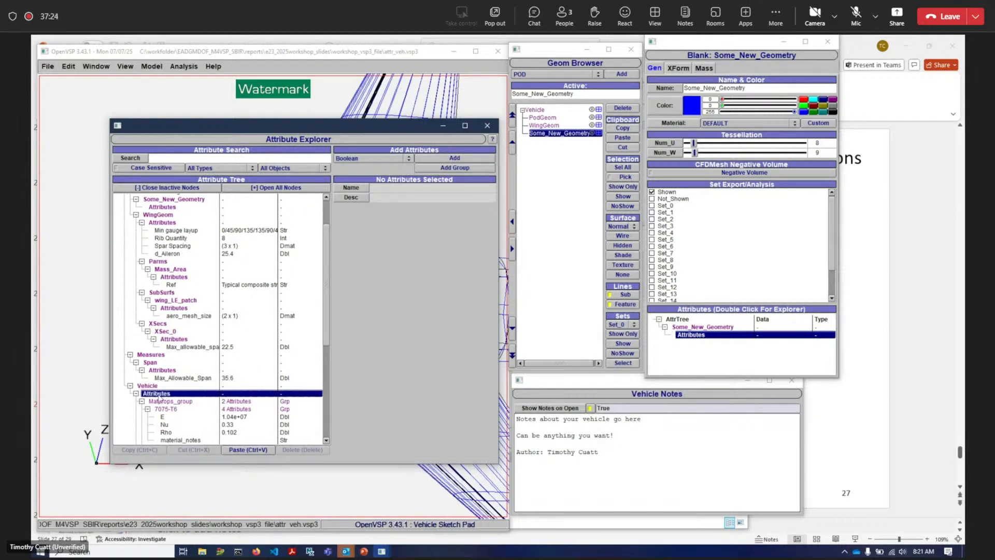
left_click(158, 388)
scroll(159, 394, "down", 2)
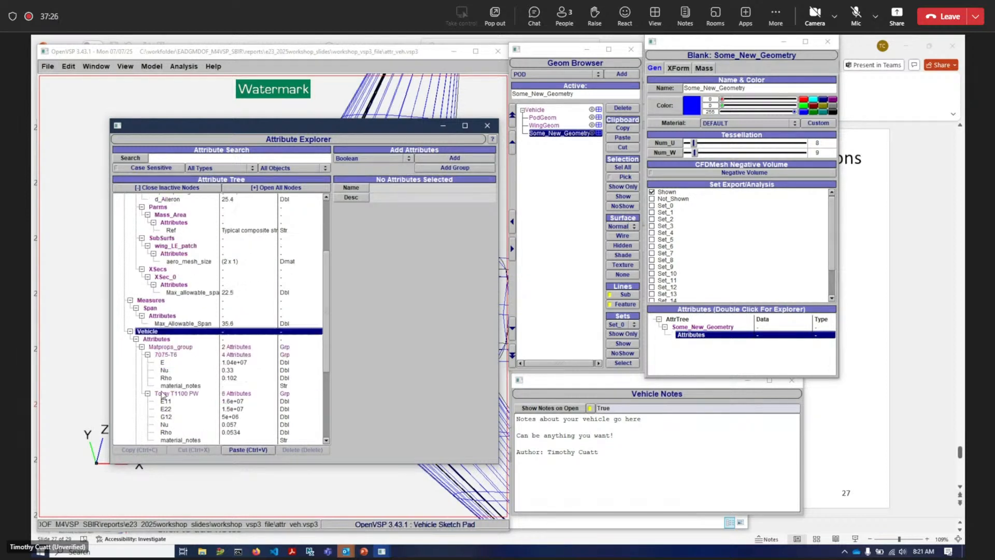
scroll(211, 402, "down", 1)
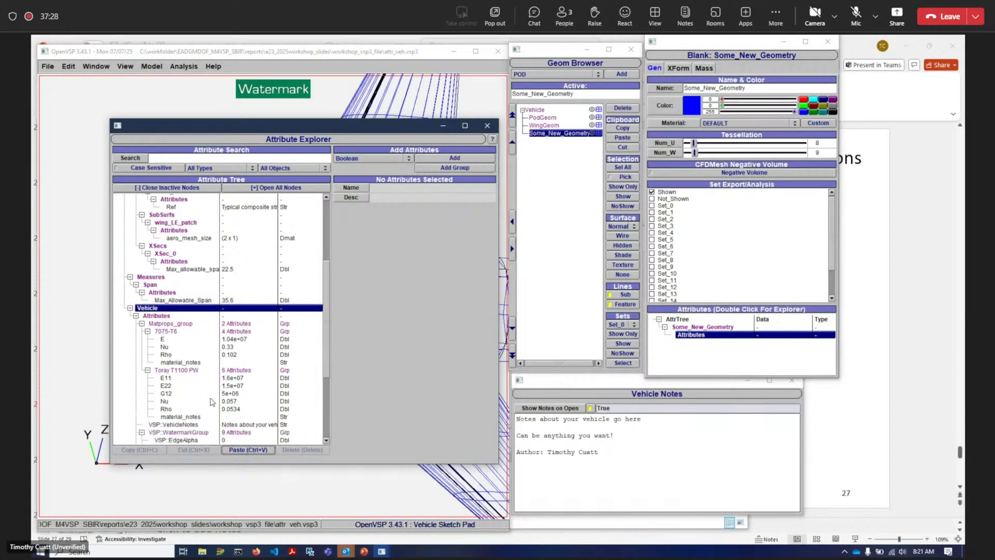
scroll(211, 402, "down", 5)
left_click(165, 433)
left_click(164, 441, "shift")
left_click(171, 433)
left_click(173, 441)
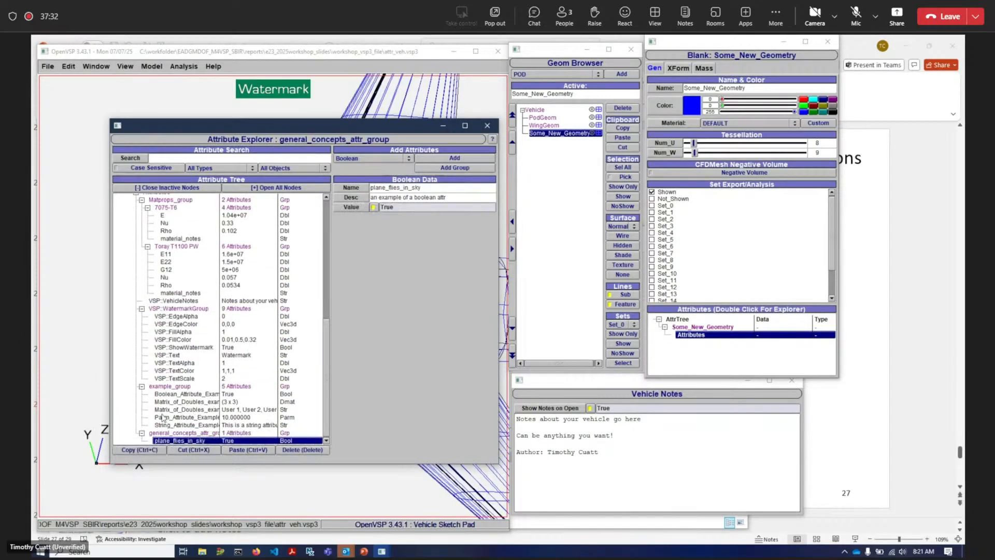
- Inspect the Vehicle attributes, including the watermark text and the 7075-T6 and Toray T1100 PW material groups
scroll(184, 374, "up", 1)
scroll(184, 374, "up", 7)
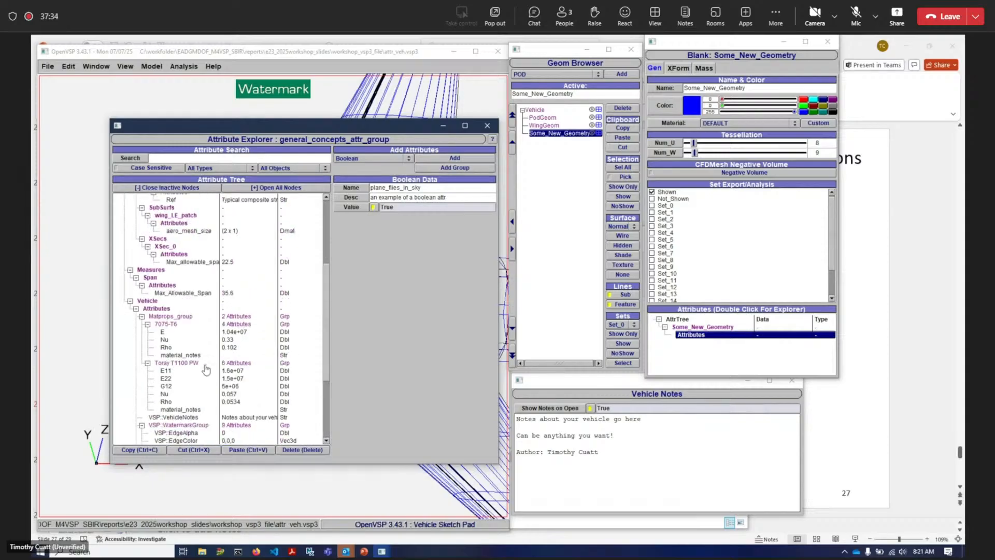
scroll(263, 366, "down", 7)
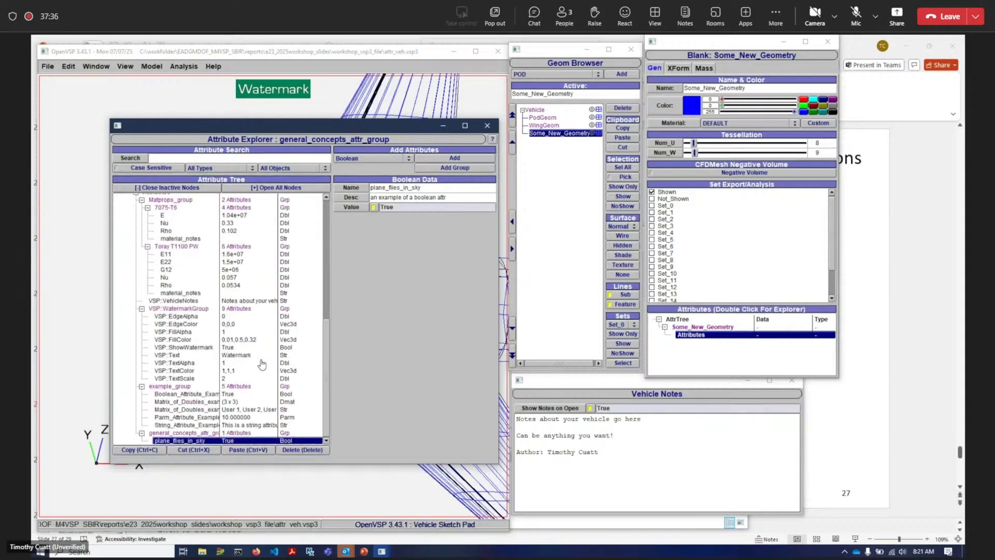
left_click(175, 355)
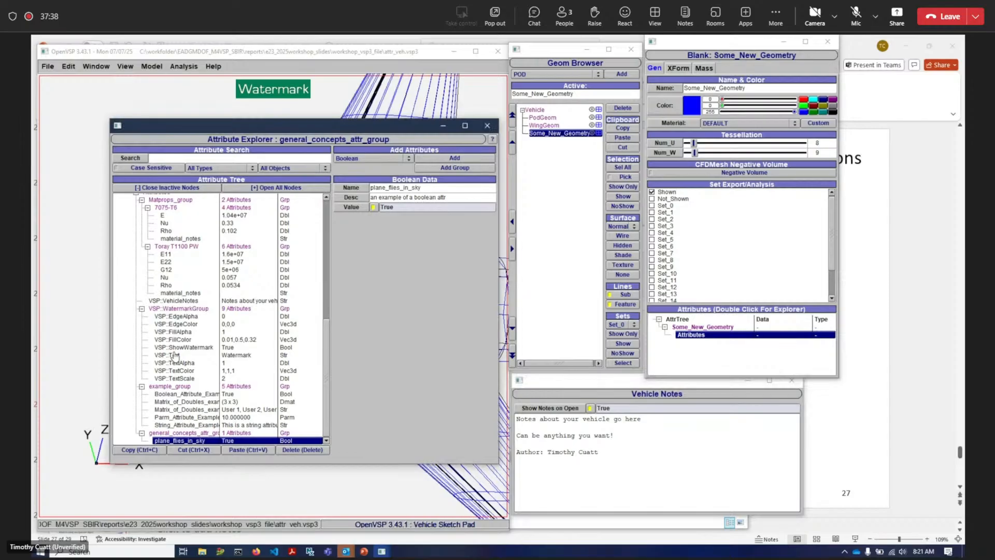
scroll(176, 325, "up", 2)
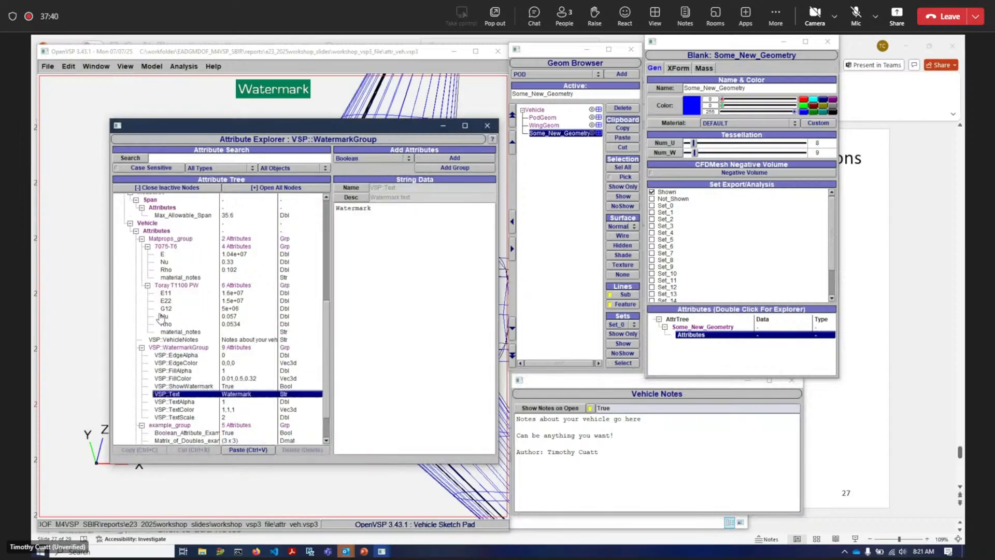
left_click(163, 239)
left_click(164, 246)
left_click(170, 285)
left_click_drag(169, 294, 171, 317)
left_click(174, 325)
left_click(166, 285)
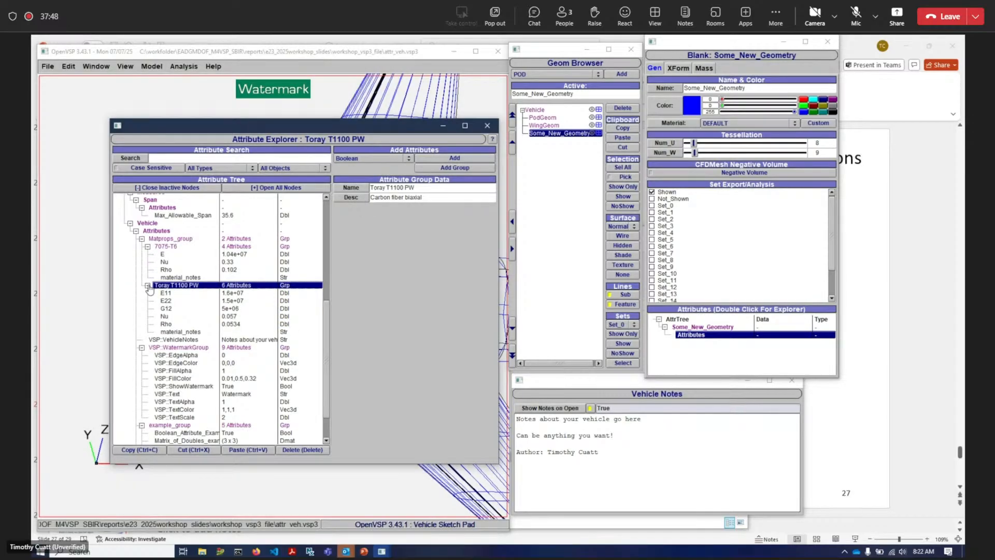
left_click(167, 247)
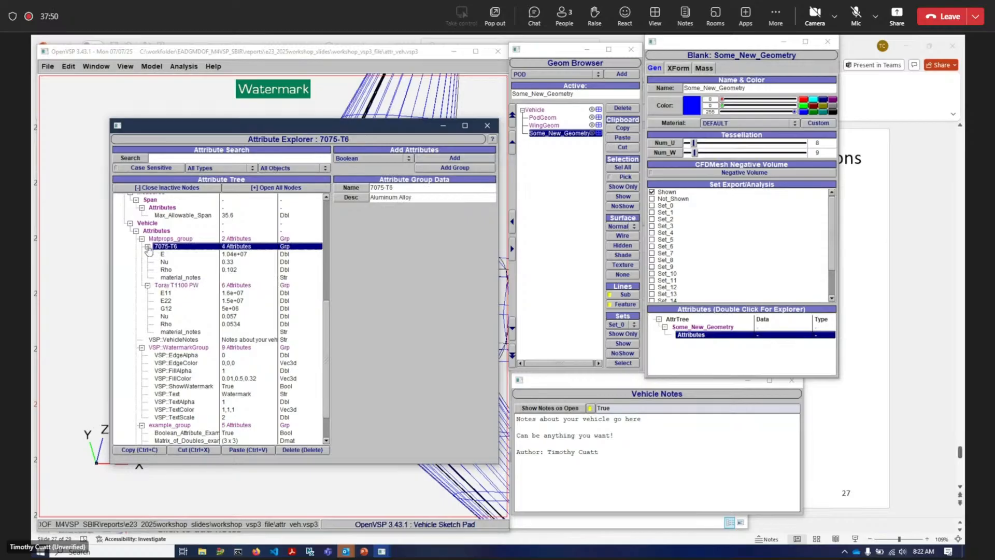
- Collapse the 7075-T6 and Toray T1100 PW groups and open the VSP:VehicleNotes attribute text
left_click(147, 247)
left_click(148, 254)
left_click(169, 263)
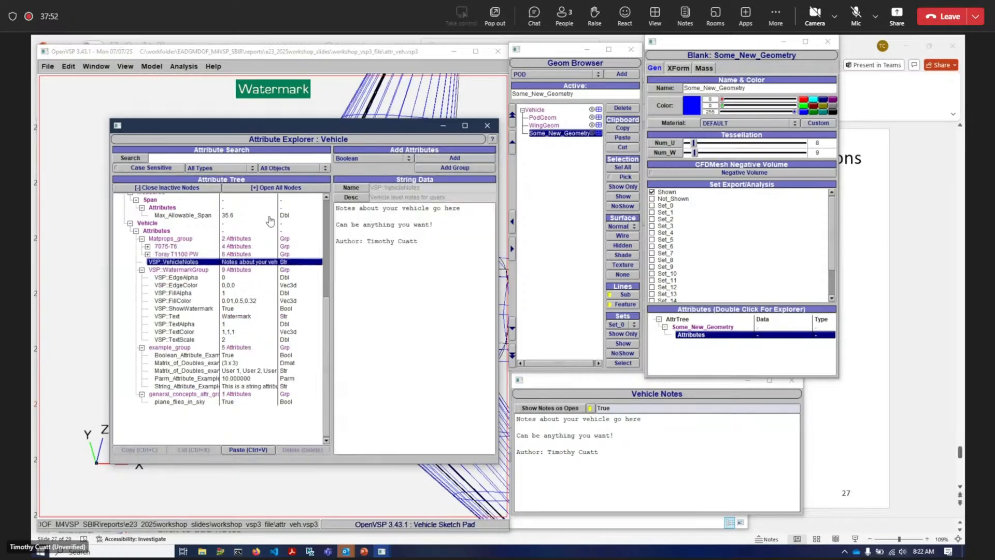
left_click(453, 226)
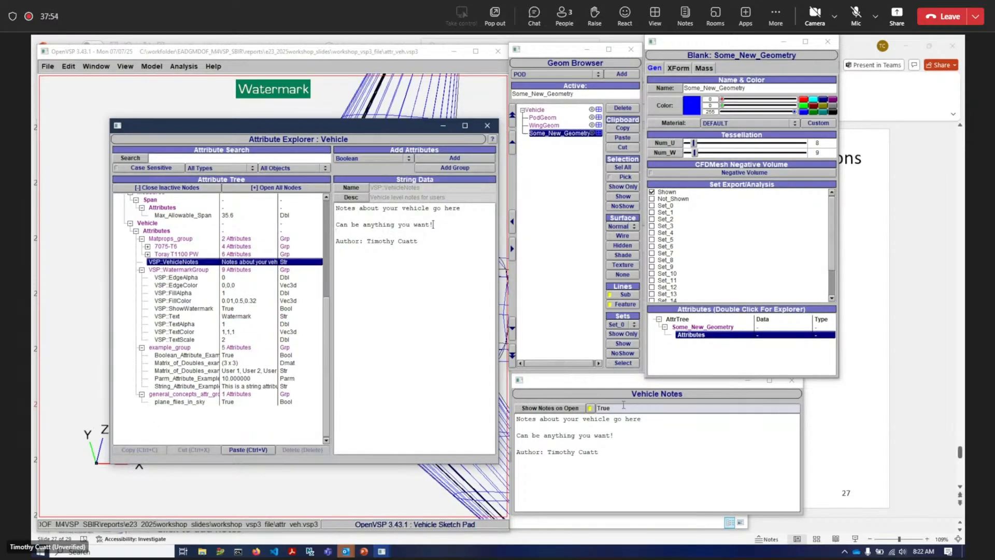
left_click(651, 436)
left_click(442, 225)
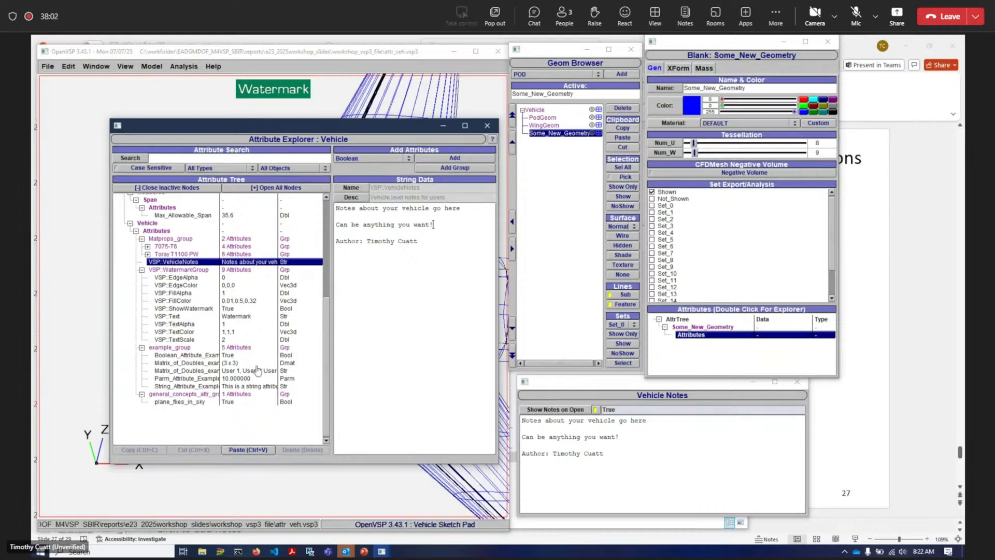
- Add a line reading 'Even this!' to the vehicle notes, separated by blank lines above the author line
left_click(430, 232)
type("f")
key("Return")
key("Return")
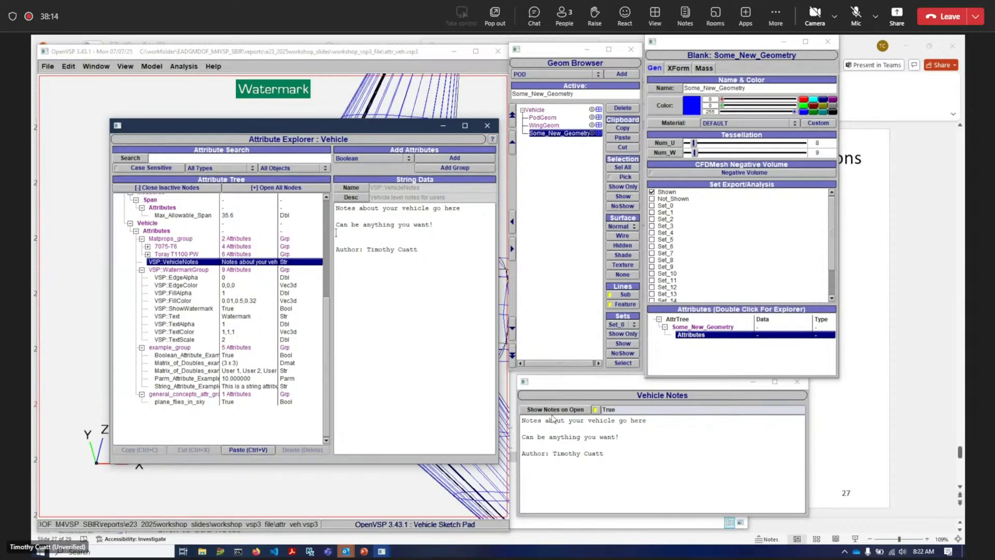
type("Even this!")
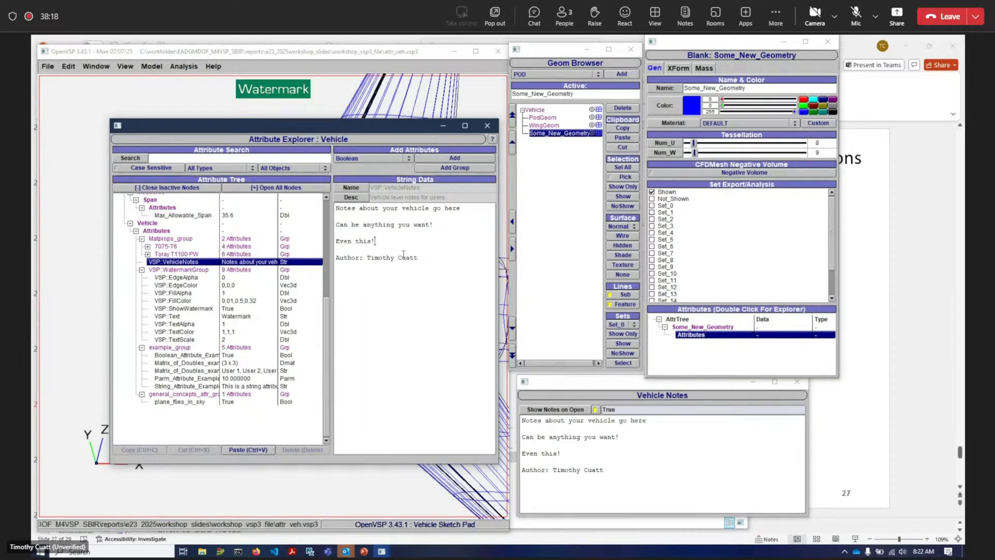
key("Return")
key("Return")
key("Return")
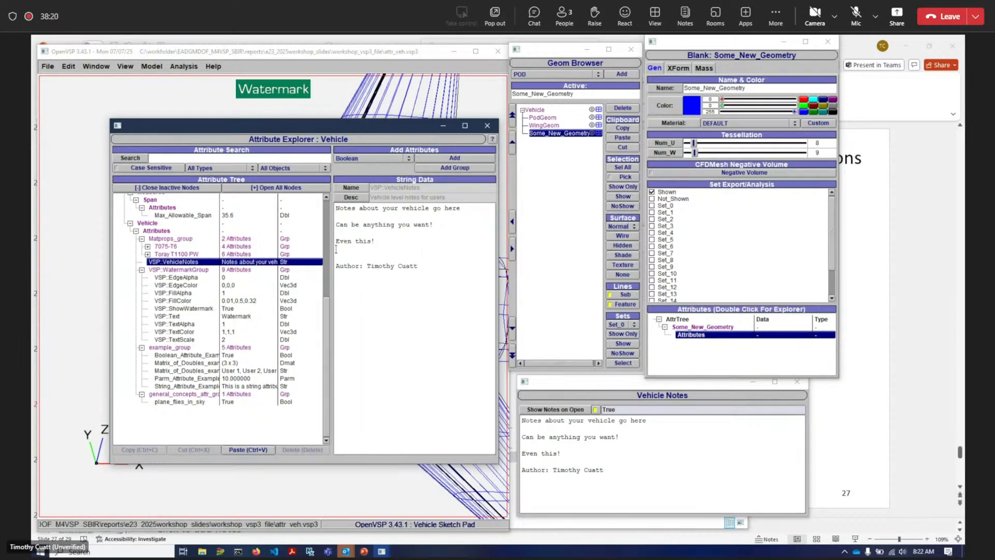
key("BackSpace")
key("BackSpace")
key("BackSpace")
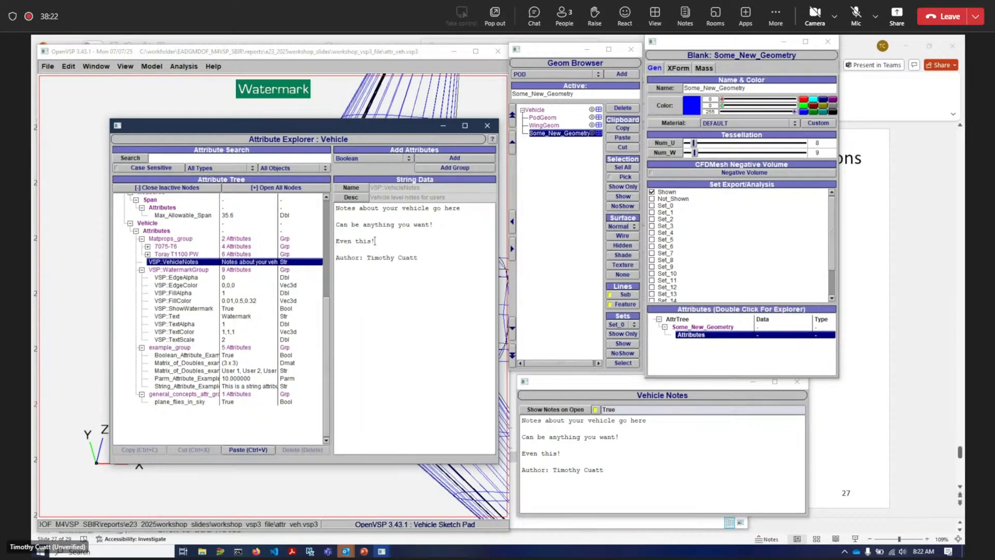
key("Return")
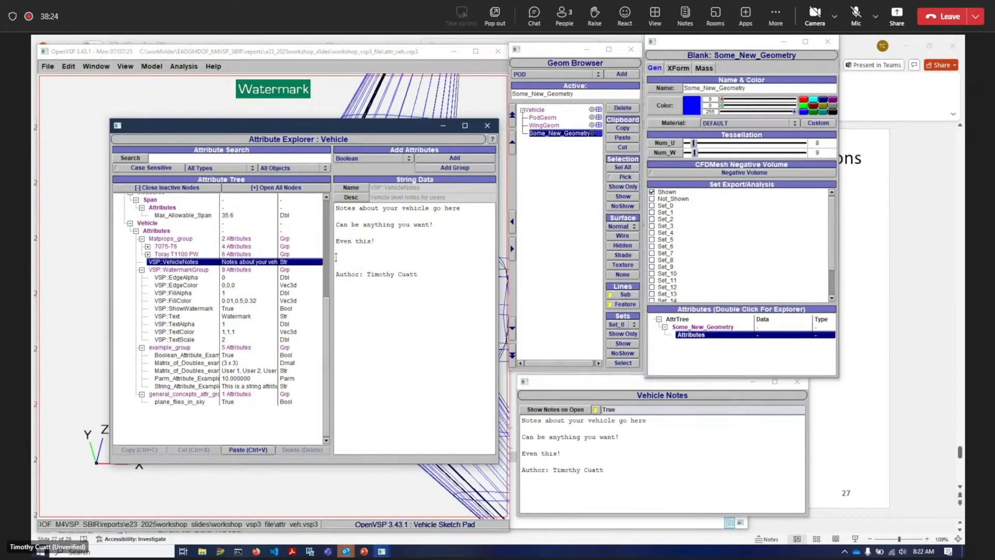
key("BackSpace")
key("BackSpace")
- Browse the attributes inside the VSP:WatermarkGroup under the Vehicle attributes
left_click(200, 309)
left_click_drag(190, 284, 192, 278)
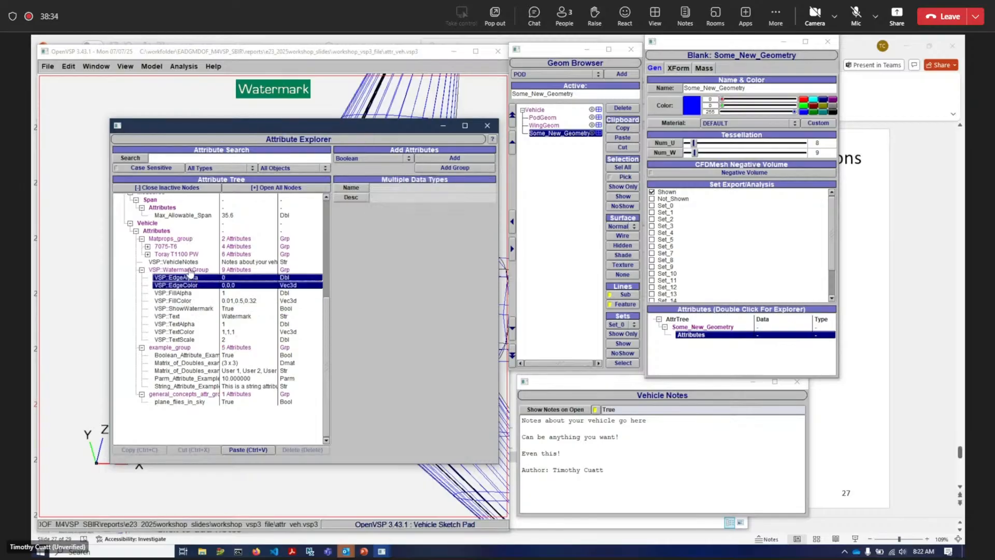
left_click(191, 286)
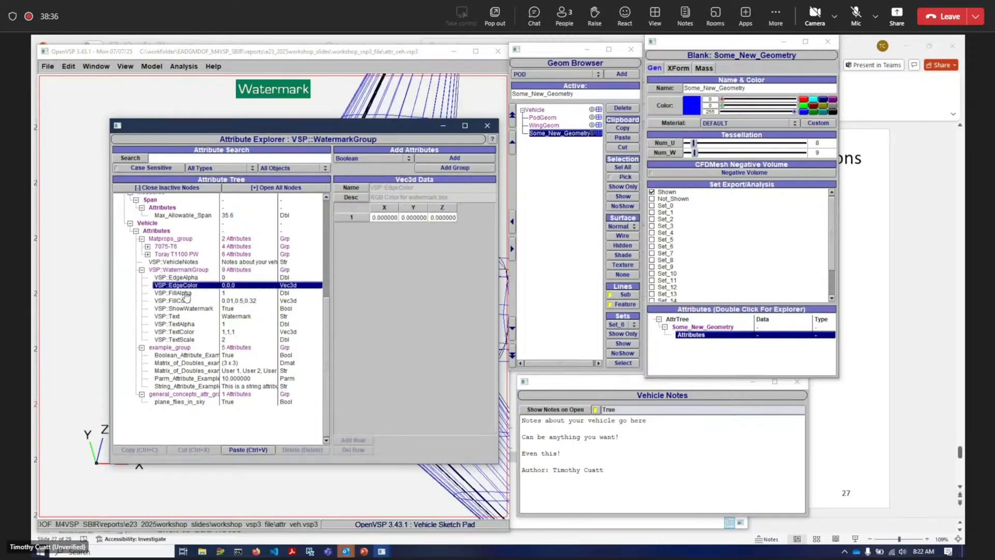
left_click(182, 272)
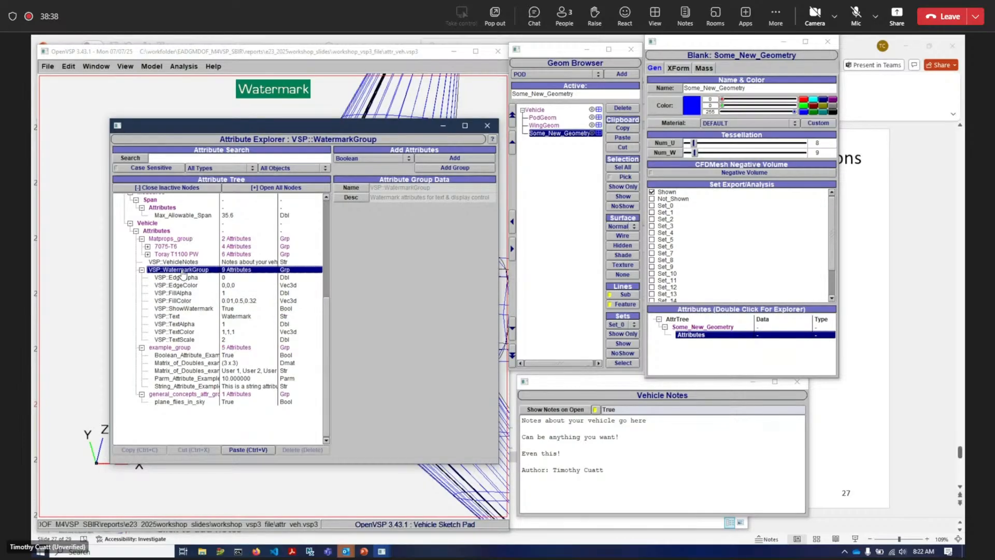
- Toggle VSP:ShowWatermark off and back on to hide and show the watermark
left_click(183, 310)
left_click(373, 207)
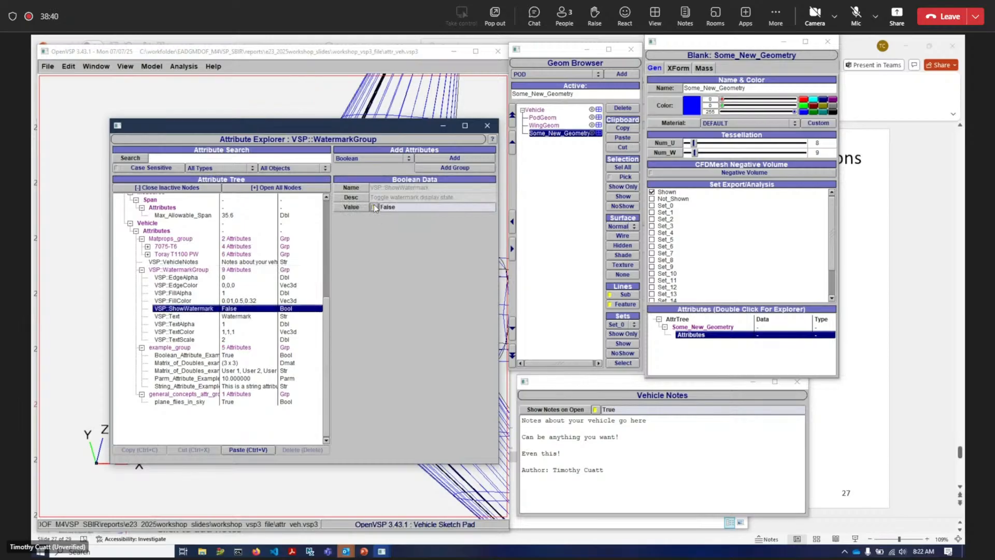
left_click(373, 208)
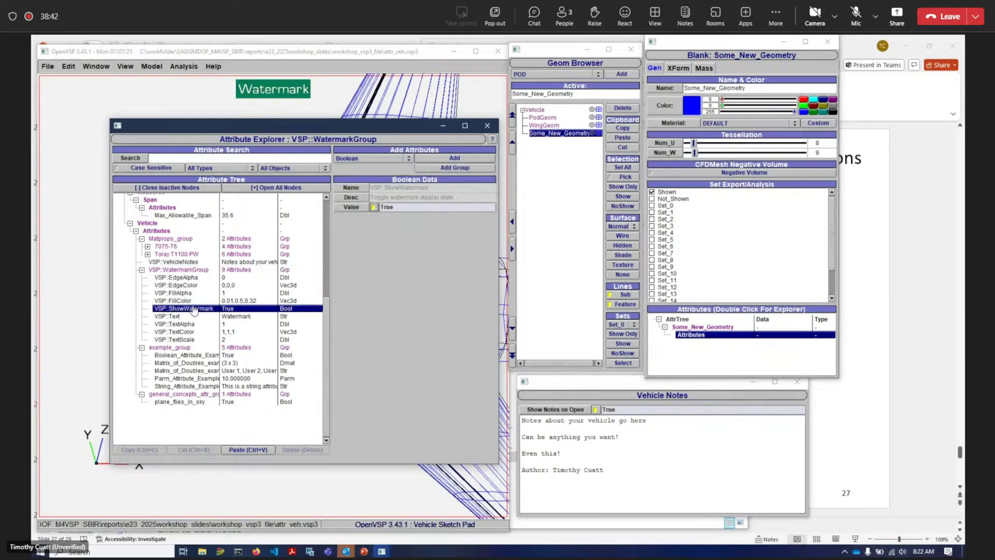
- Select the watermark's VSP:FillAlpha attribute and set its value to 0.5
left_click(191, 324)
left_click(185, 340)
left_click(190, 278)
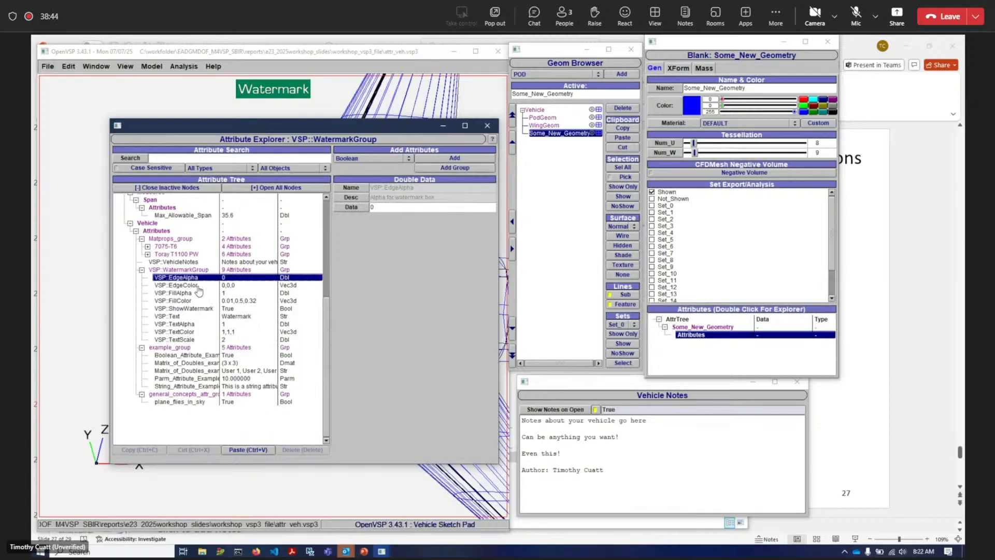
left_click(204, 301)
left_click(215, 293)
left_click_drag(384, 207, 295, 202)
type(".5")
key("Return")
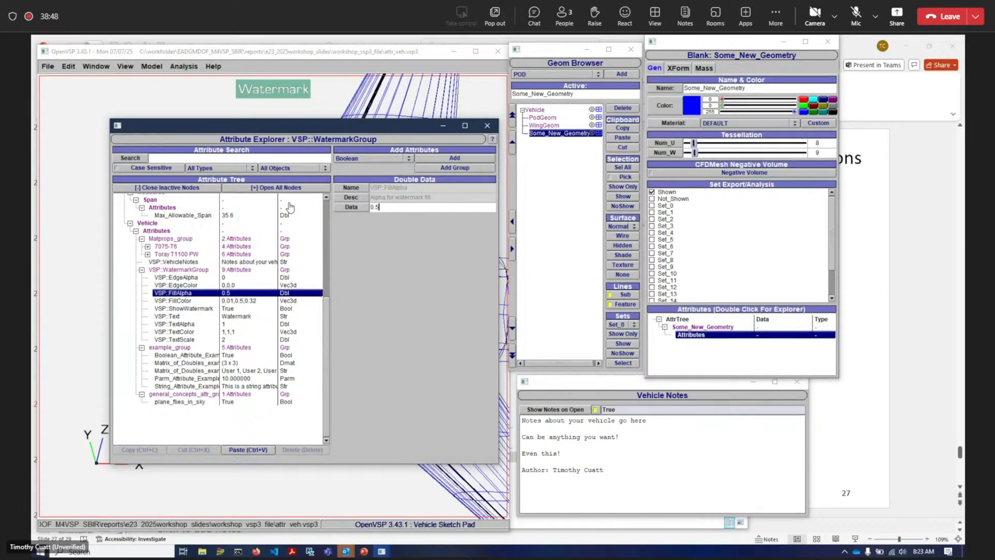
- Set VSP:FillAlpha to 0.2, then restore it to 1
left_click_drag(386, 207, 293, 201)
type(".2")
key("Return")
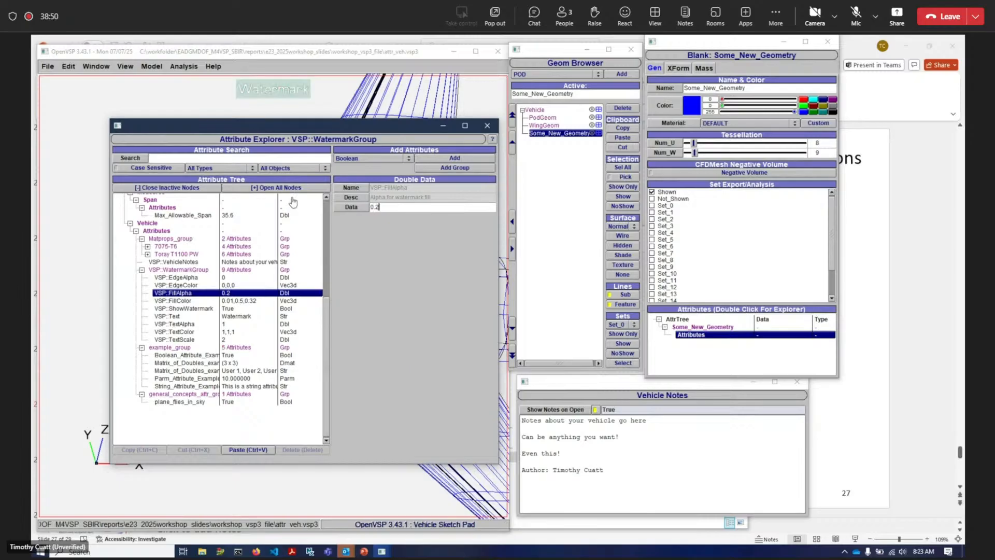
left_click_drag(451, 208, 295, 204)
type("1")
key("Return")
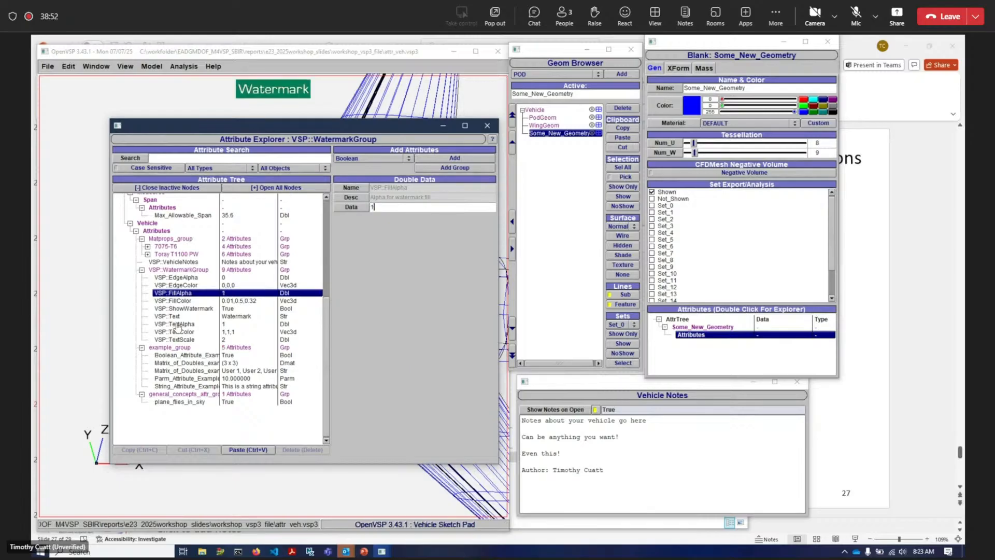
- Change the Y component of the watermark's VSP:FillColor to 0.75 and revert it to 0.5
left_click(196, 301)
left_click(388, 216)
left_click(416, 218)
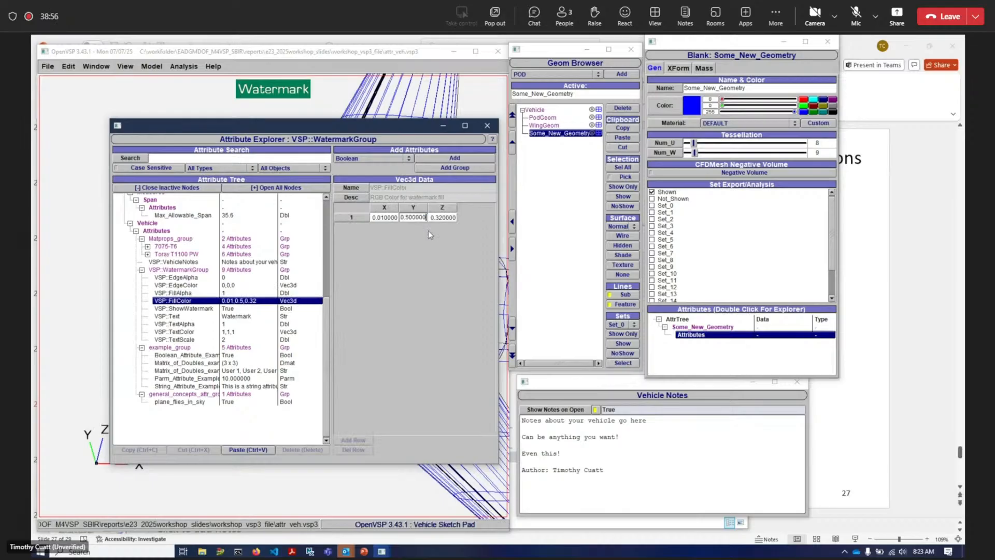
left_click_drag(409, 219, 406, 217)
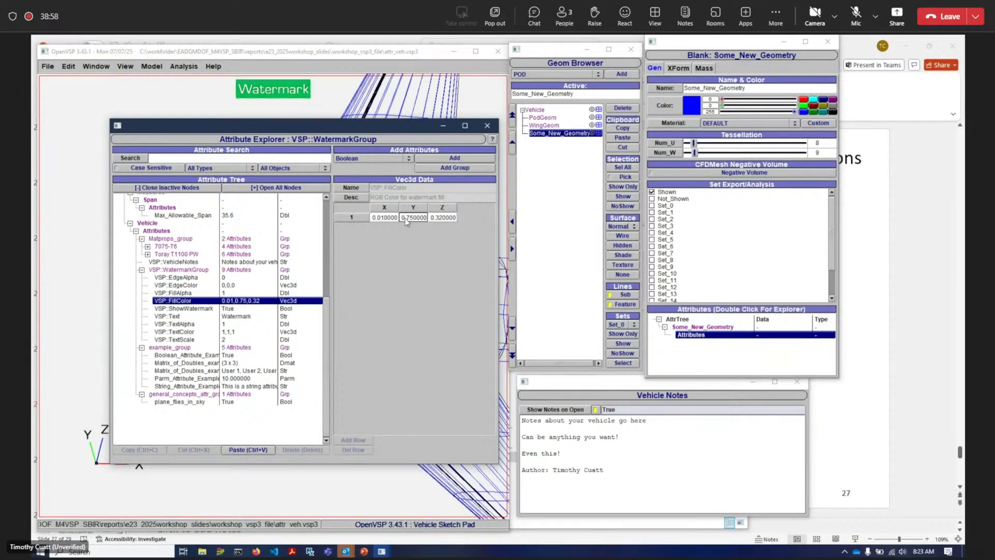
key("Return")
key("BackSpace")
key("Return")
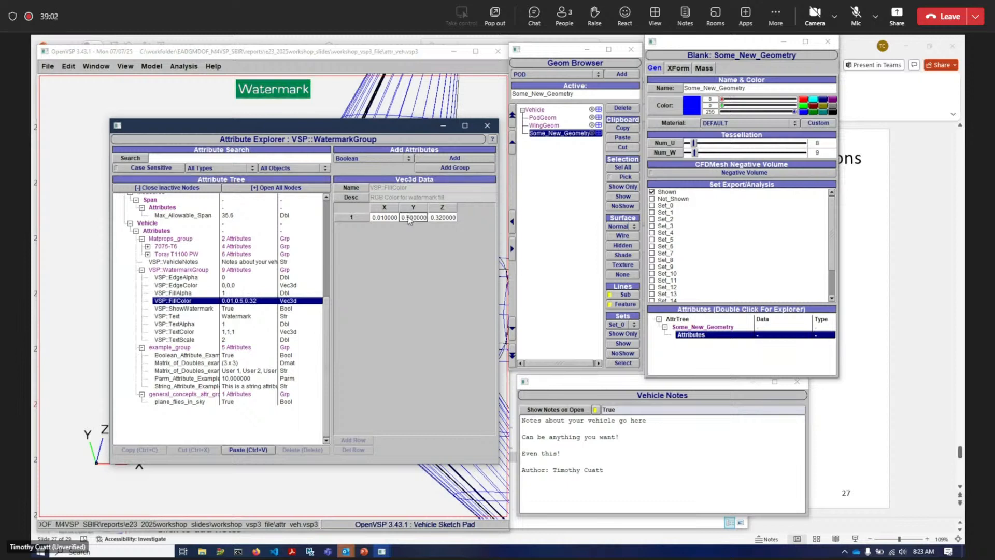
- Set the watermark's VSP:TextScale to 5, then back to 2
left_click(179, 339)
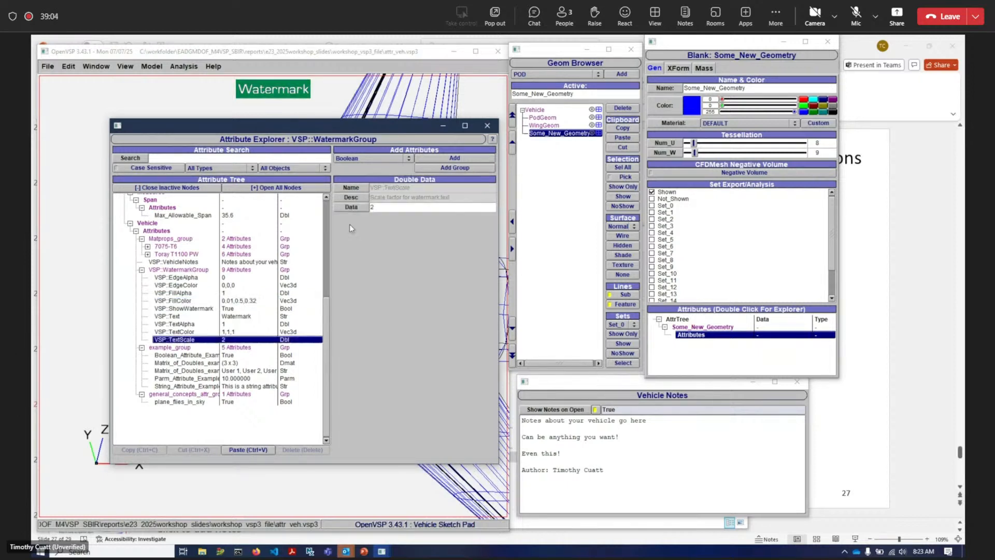
left_click_drag(385, 208, 327, 206)
type("5")
key("Return")
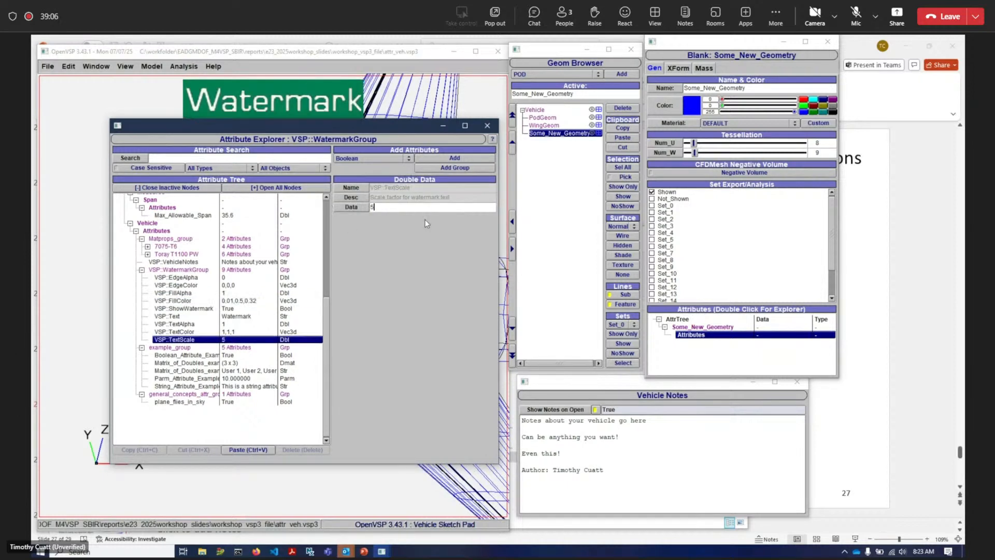
type("1")
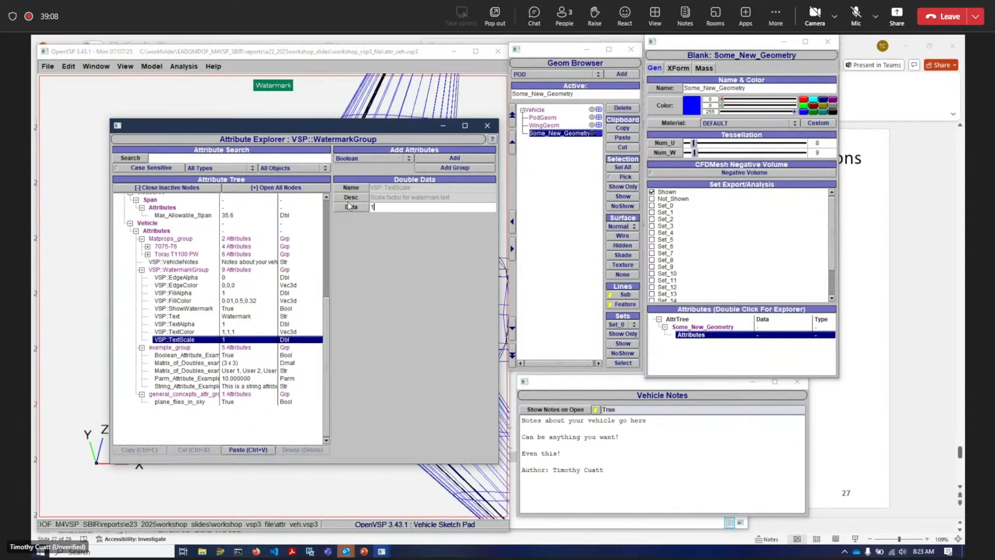
type("2")
key("Return")
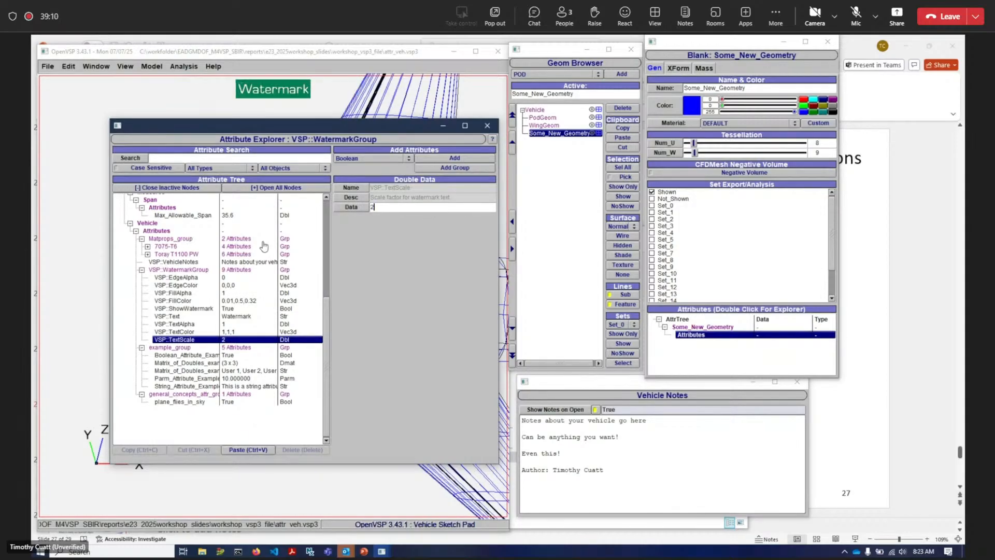
- Add two rows to Matrix_of_Doubles_example in example_group, making it a 5 x 3 matrix
scroll(210, 303, "up", 8)
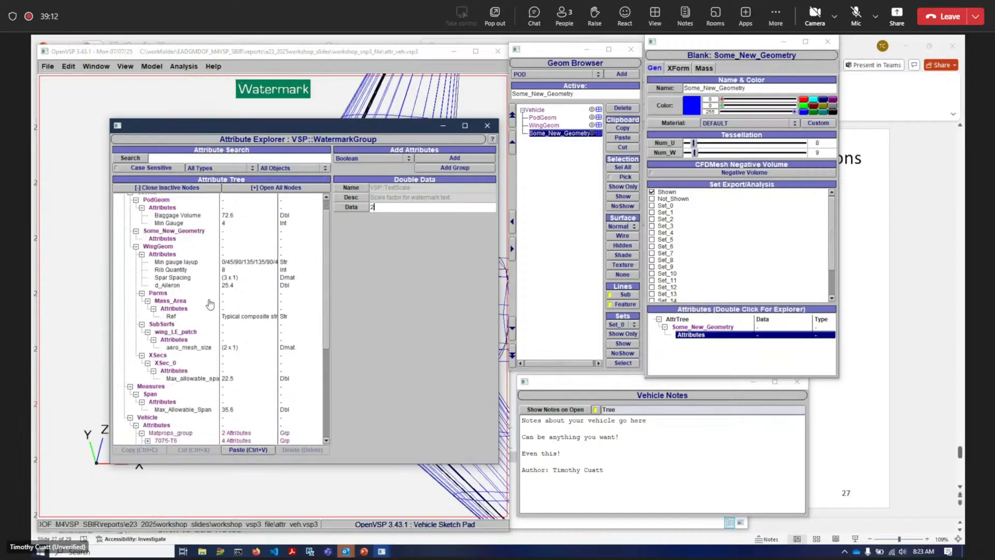
scroll(209, 303, "up", 1)
scroll(217, 361, "down", 7)
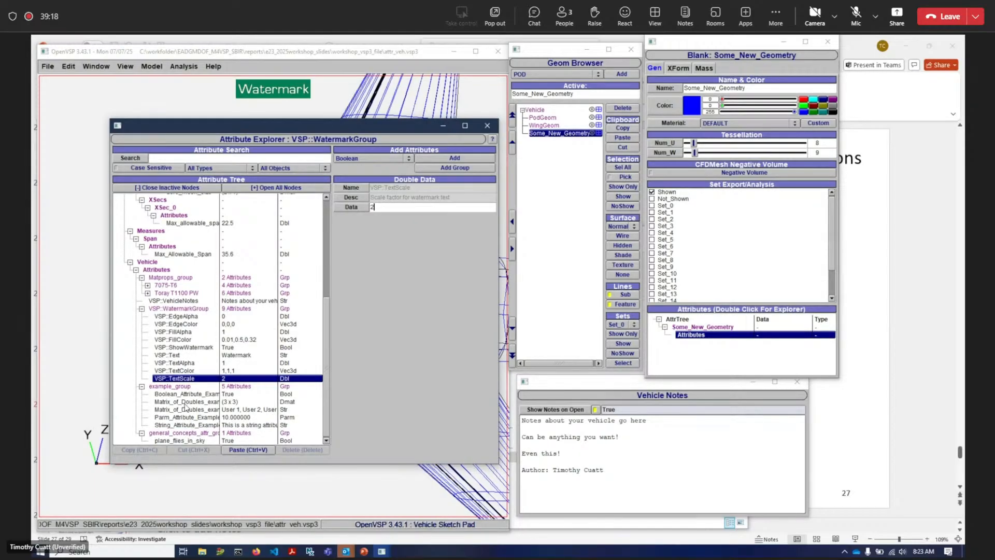
left_click(186, 403)
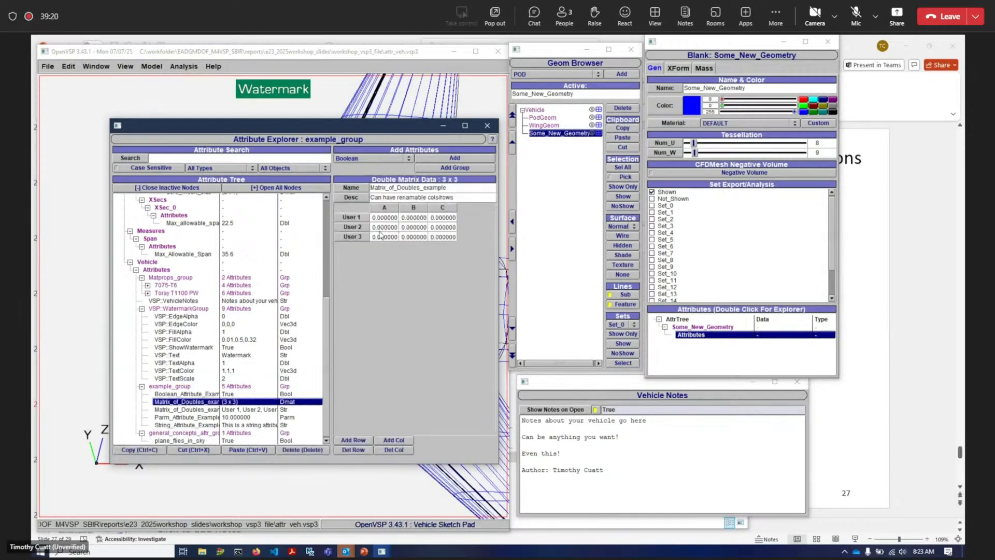
left_click(363, 440)
left_click(363, 441)
left_click(363, 440)
left_click(362, 441)
left_click(361, 452)
left_click(361, 452)
double_click(361, 452)
left_click(360, 452)
left_click(359, 441)
left_click(360, 442)
left_click(359, 442)
left_click(359, 441)
left_click(360, 443)
left_click(360, 450)
left_click(359, 450)
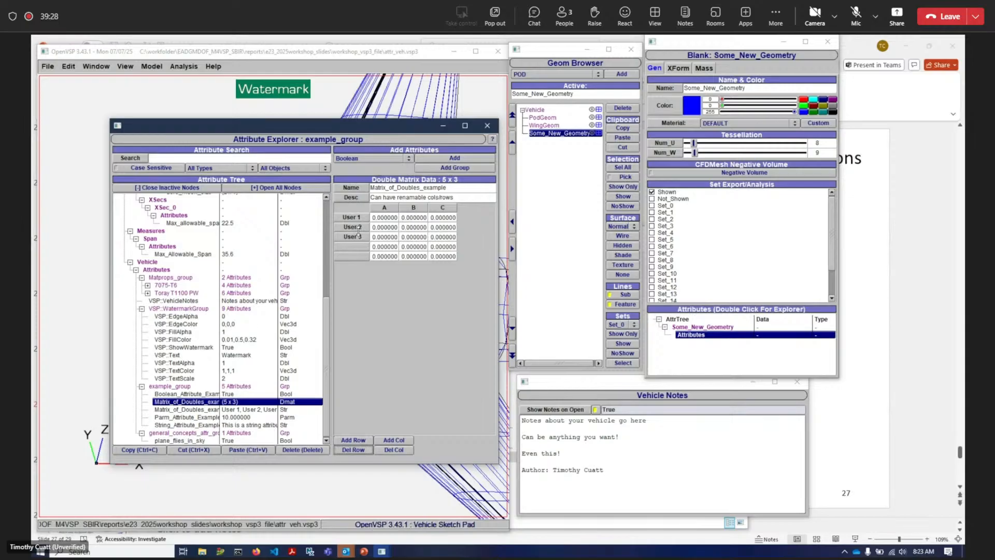
- Inspect the Matrix_of_Doubles_example_row string attribute holding the matrix row names
left_click_drag(220, 350, 255, 353)
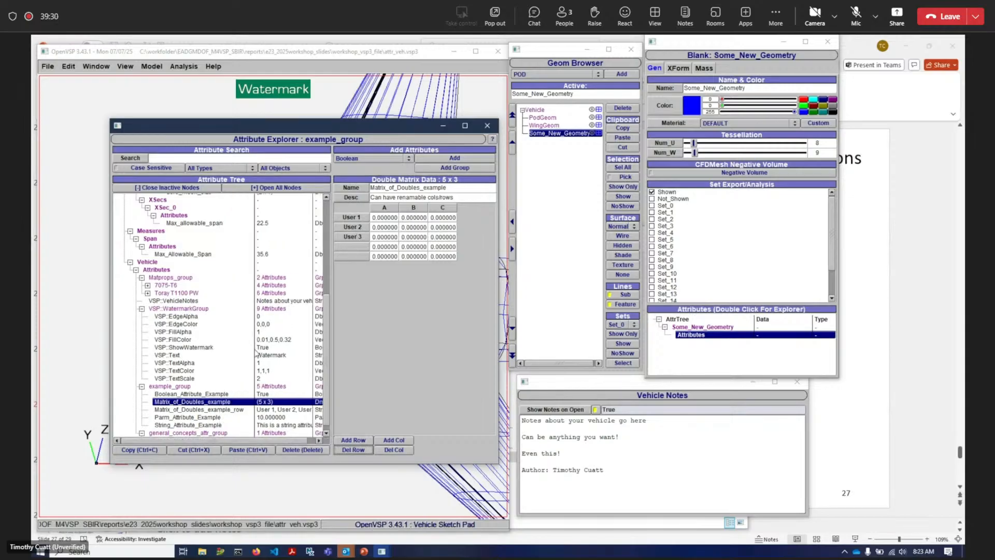
left_click(234, 410)
mouse_move(360, 209)
left_mouse_down()
mouse_move(379, 209)
mouse_move(369, 214)
left_mouse_up()
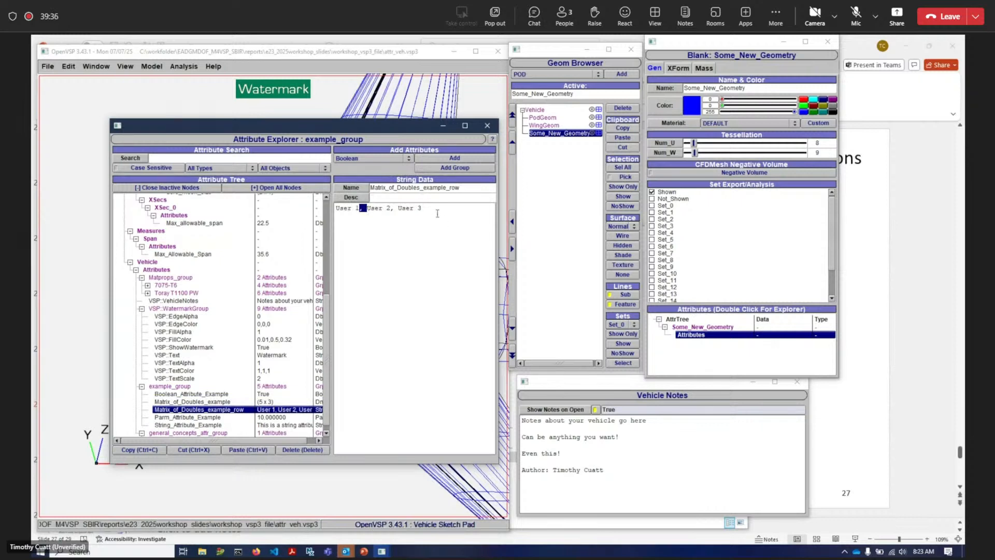
left_click_drag(432, 210, 345, 209)
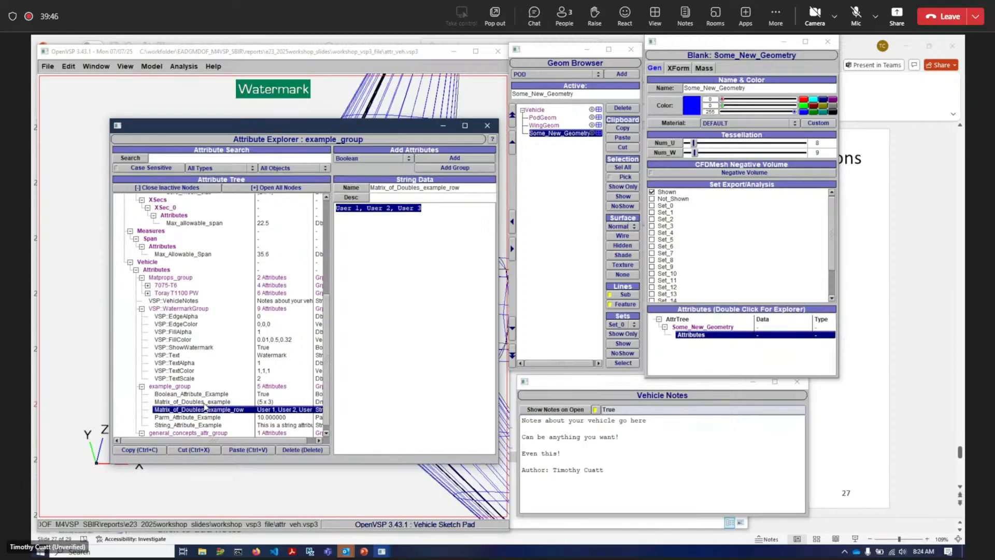
left_click(205, 402)
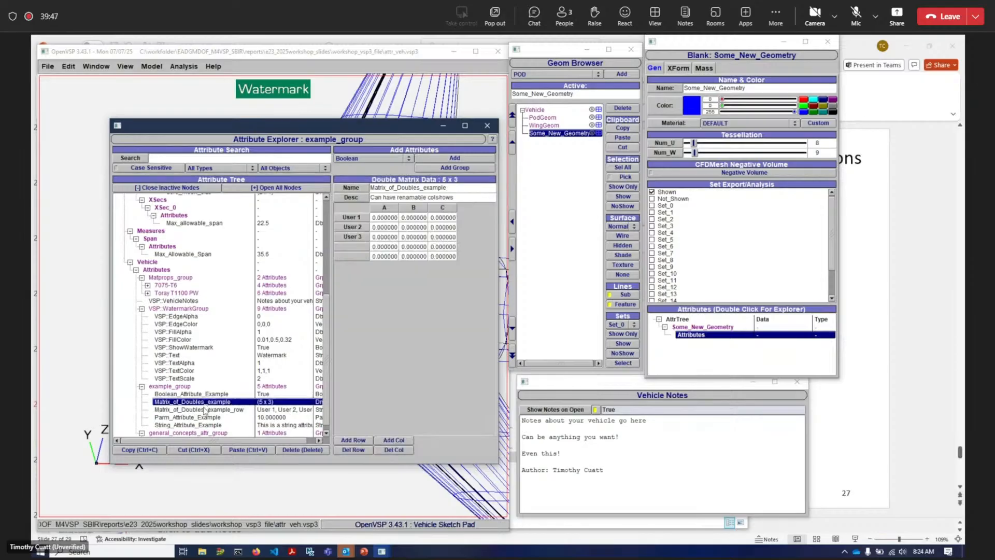
left_click(230, 411)
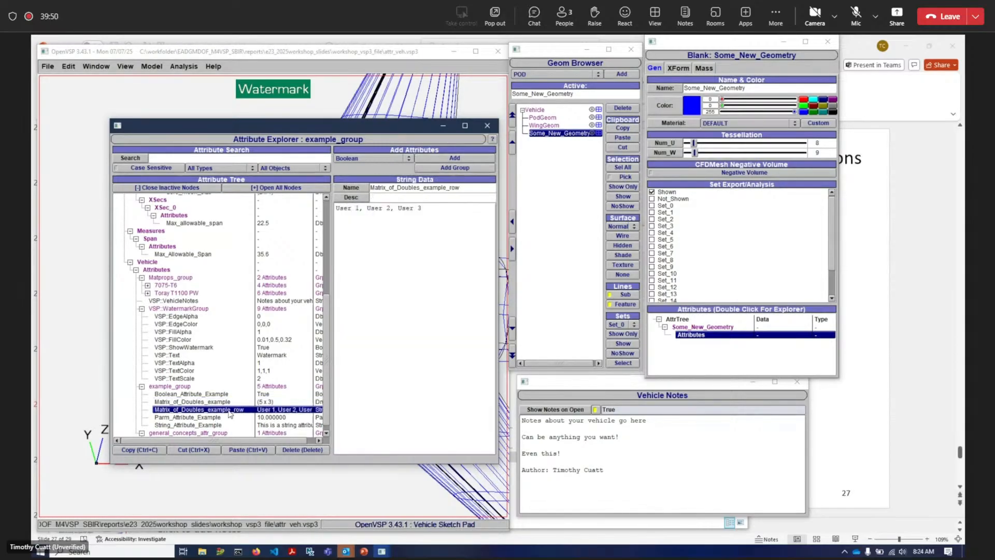
left_click(227, 404)
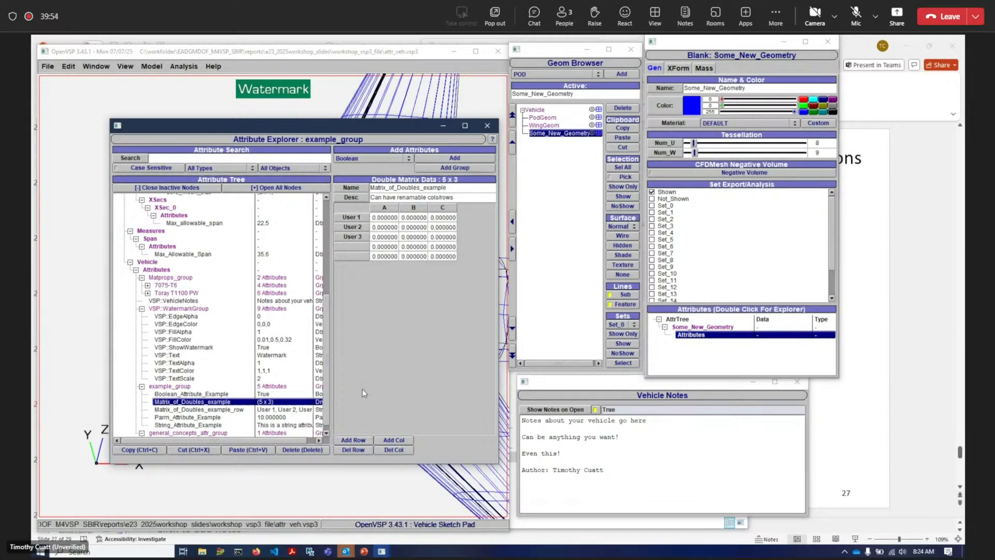
- Resize Matrix_of_Doubles_example to 8 rows by 3 columns by adding rows and removing and adding columns
left_click(361, 441)
left_click(360, 440)
left_click(360, 440)
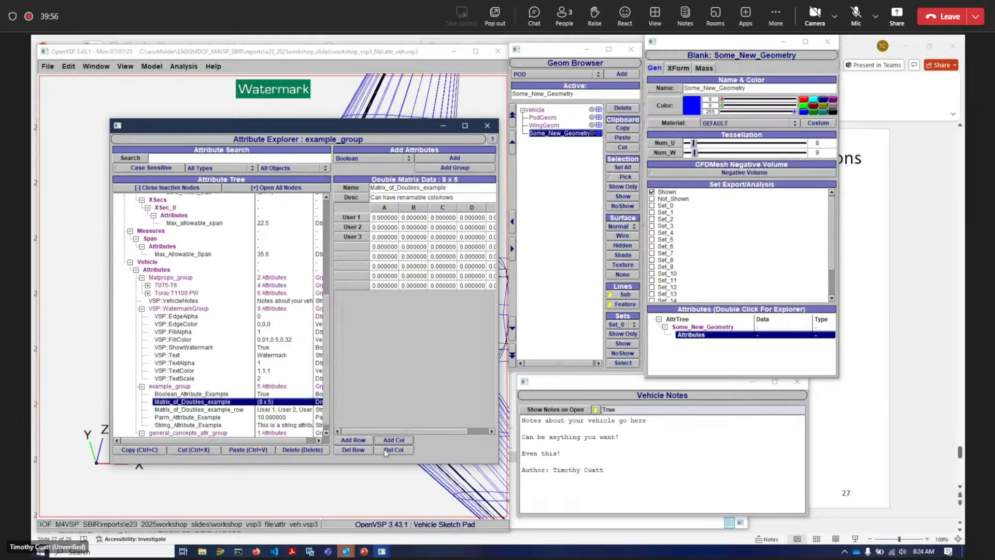
left_click(391, 451)
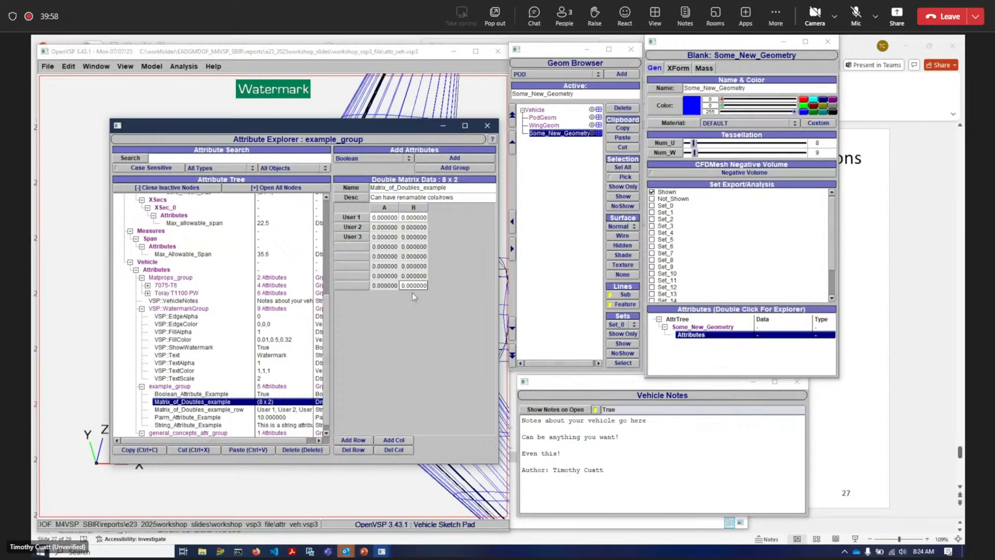
left_click(420, 217)
left_click(394, 440)
left_click(431, 240)
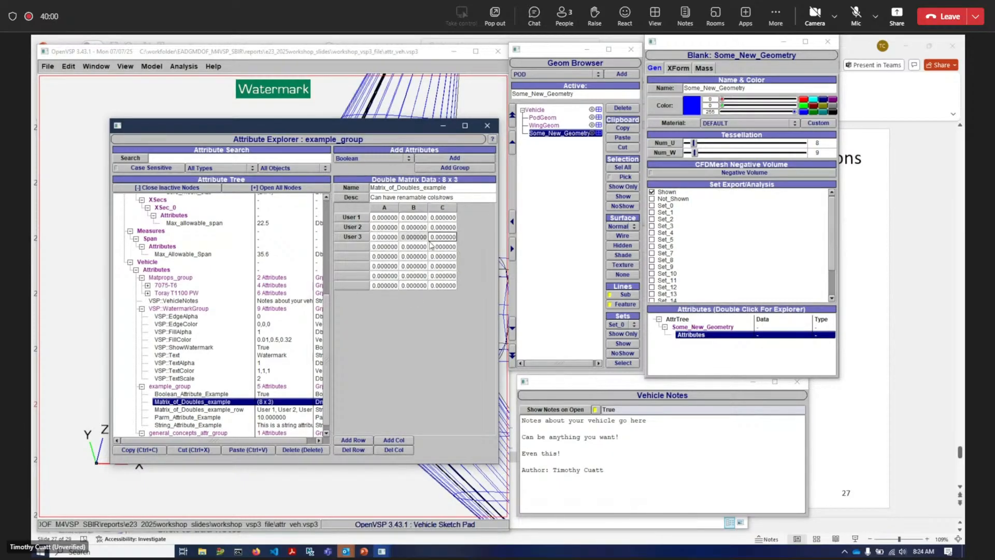
- Paste clipboard values into the matrix twice, enlarging it to 20 rows by 7 columns
left_click(440, 288)
type("0.000000\t0.000000 0.000000\t0.000000 0.000000\t0.000000 0.000000\t0.000000 0.000000\t0.000000 0.000000\t0.000000 0.000000\t0.000000")
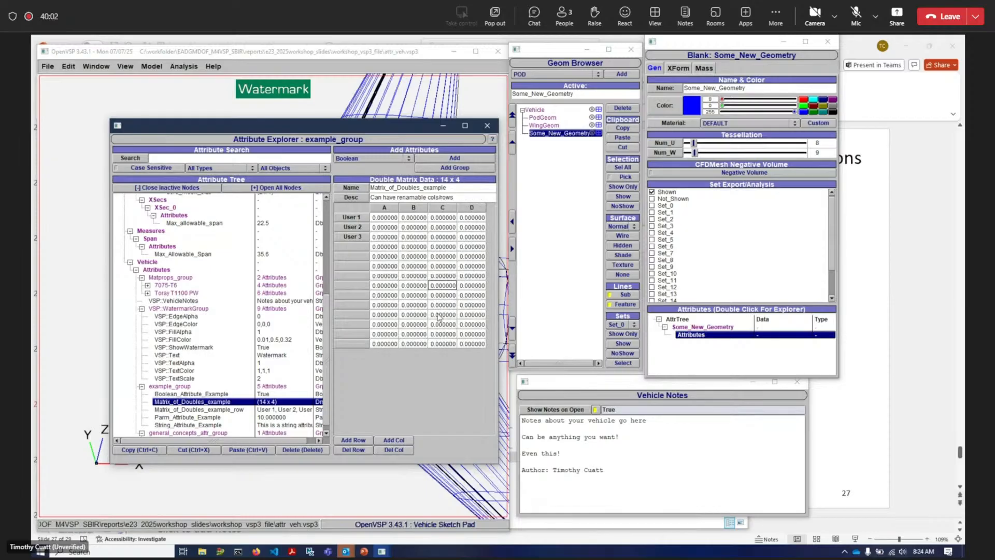
left_click(469, 327)
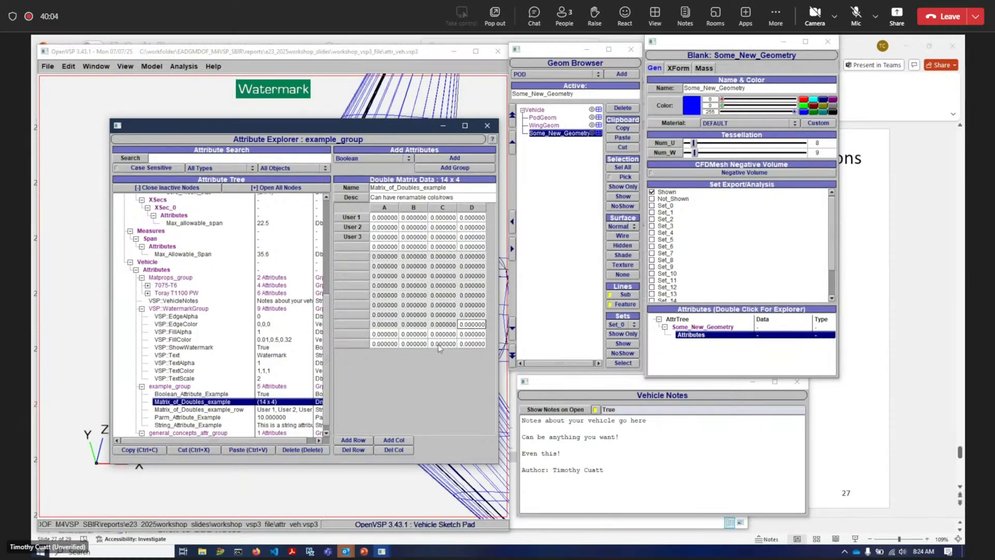
left_click(469, 334)
key("ctrl+v")
mouse_move(414, 432)
left_mouse_down()
mouse_move(510, 439)
mouse_move(432, 432)
left_mouse_up()
left_click(390, 220)
left_click_drag(390, 221, 394, 431)
scroll(289, 425, "up", 3)
left_click(415, 286)
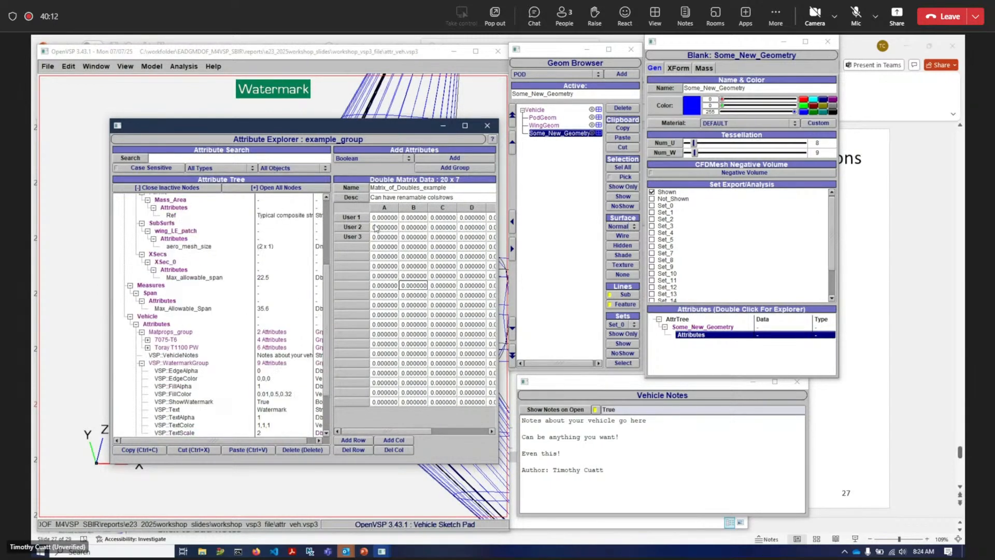
- Delete matrix rows and columns to reduce Matrix_of_Doubles_example to 2 rows by 1 column
left_click(353, 450)
left_click(353, 450)
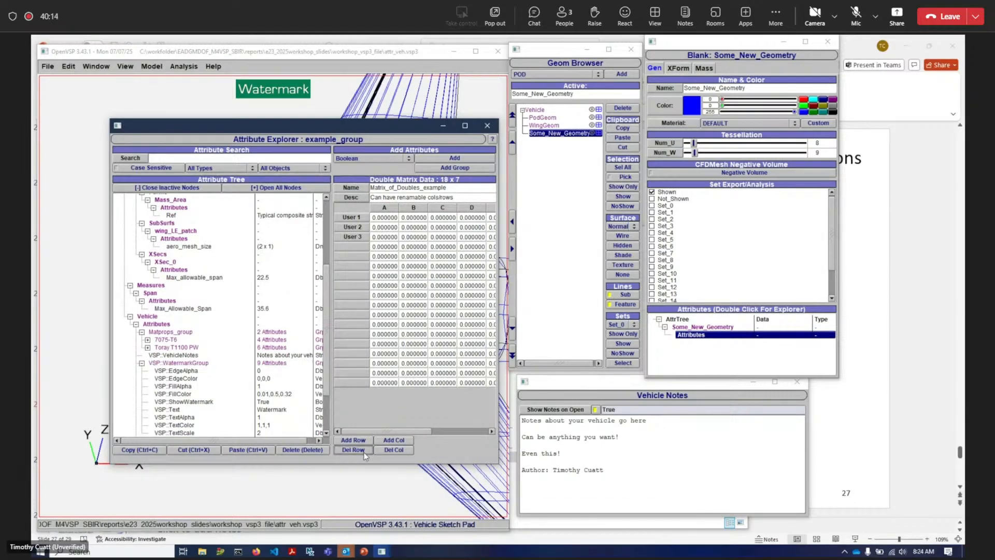
left_click(353, 450)
left_click(353, 450)
left_click(353, 450)
left_click(353, 450)
left_click(353, 450)
left_click(354, 450)
double_click(364, 450)
double_click(364, 450)
double_click(364, 450)
double_click(364, 450)
double_click(364, 450)
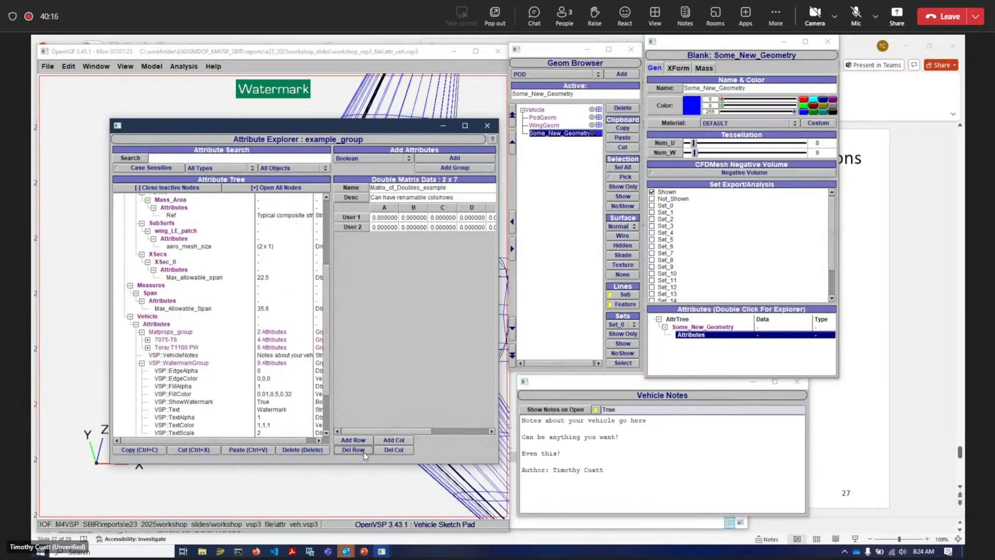
left_click(394, 450)
left_click(394, 450)
left_click(394, 450)
left_click(395, 450)
left_click(395, 450)
left_click(395, 450)
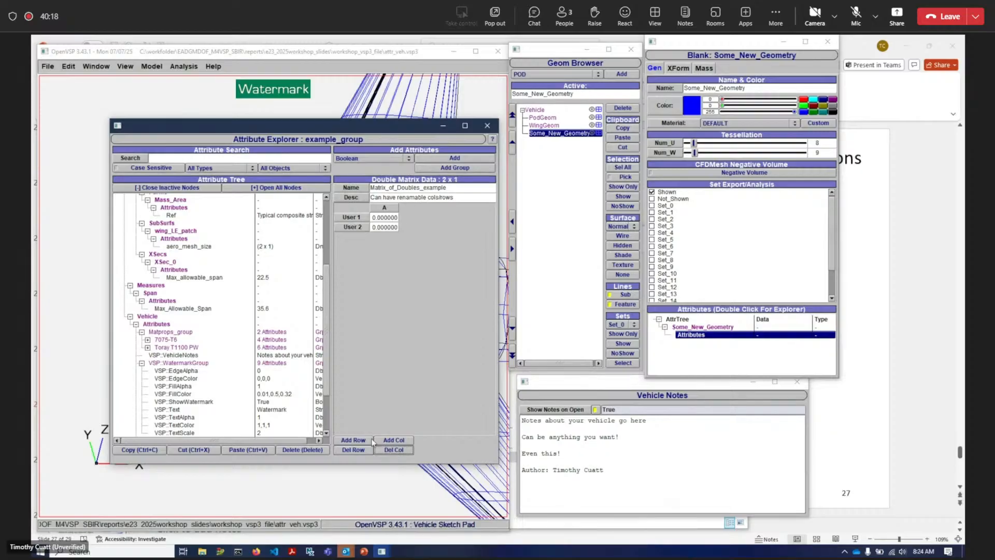
- Resize Matrix_of_Doubles_example to 3 rows by 3 columns by adding columns and a row
left_click(394, 440)
left_click(361, 440)
left_click(394, 440)
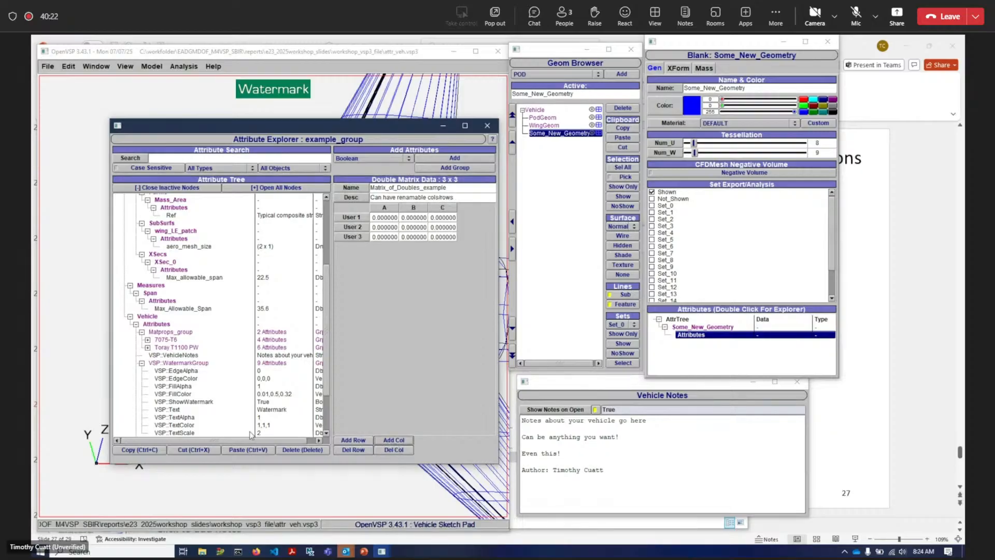
- Close the Attribute Explorer
scroll(249, 368, "down", 2)
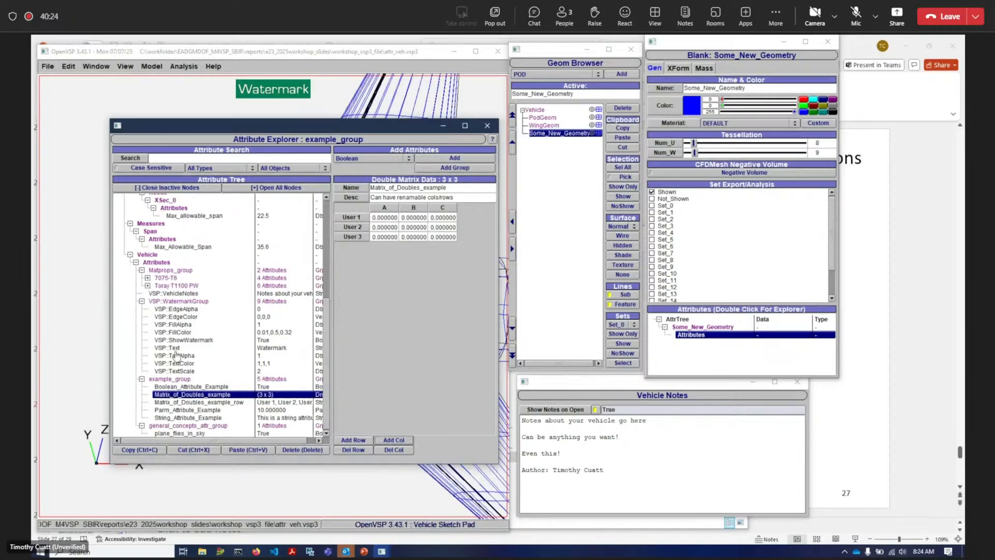
scroll(176, 355, "up", 6)
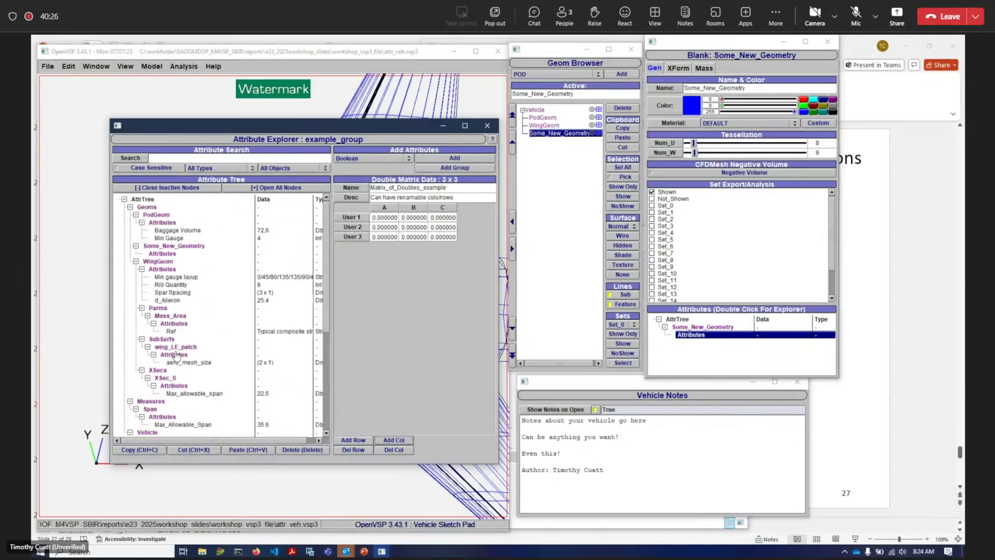
left_click(487, 125)
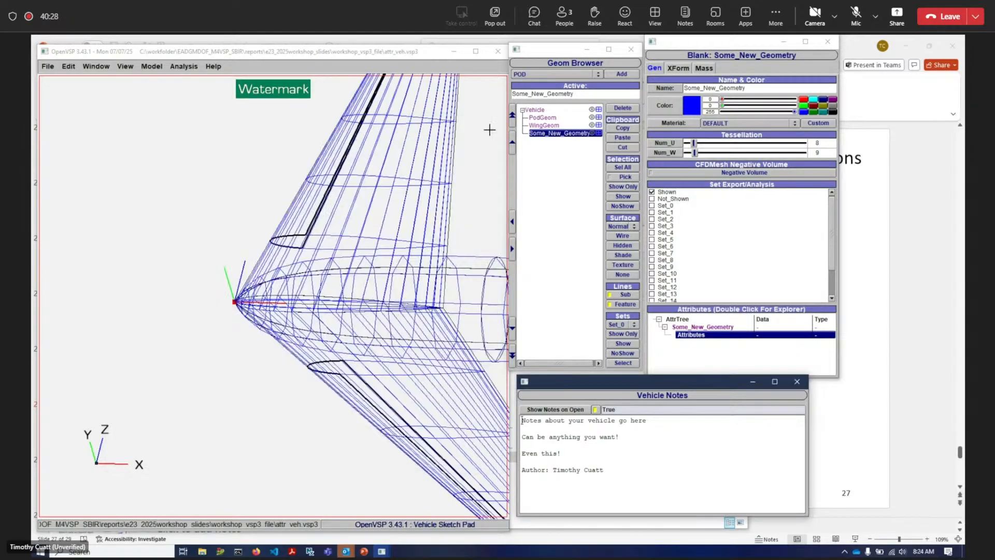
- Reopen the Attribute Explorer from Some_New_Geometry's attributes list
scroll(216, 282, "down", 8)
scroll(288, 386, "up", 3)
left_click_drag(258, 264, 186, 290)
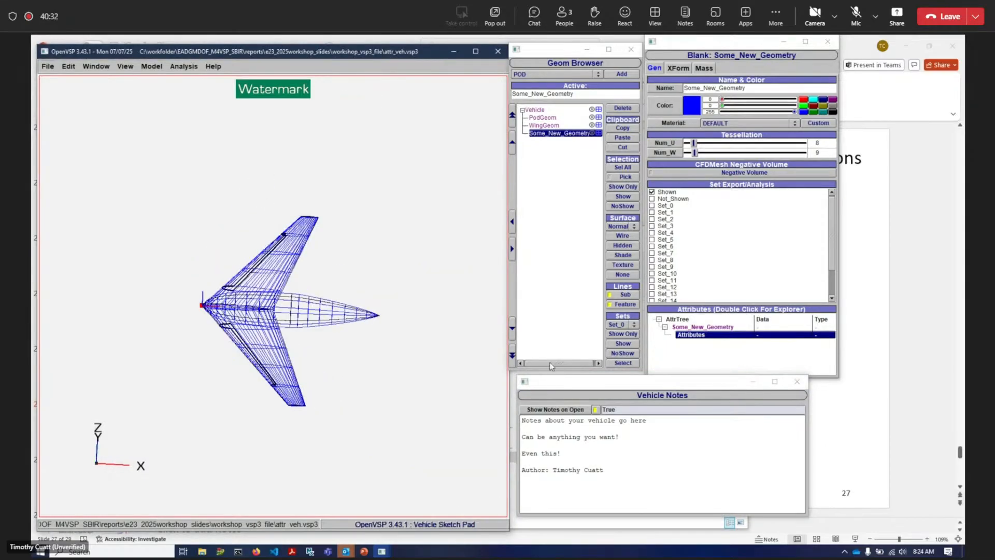
double_click(723, 327)
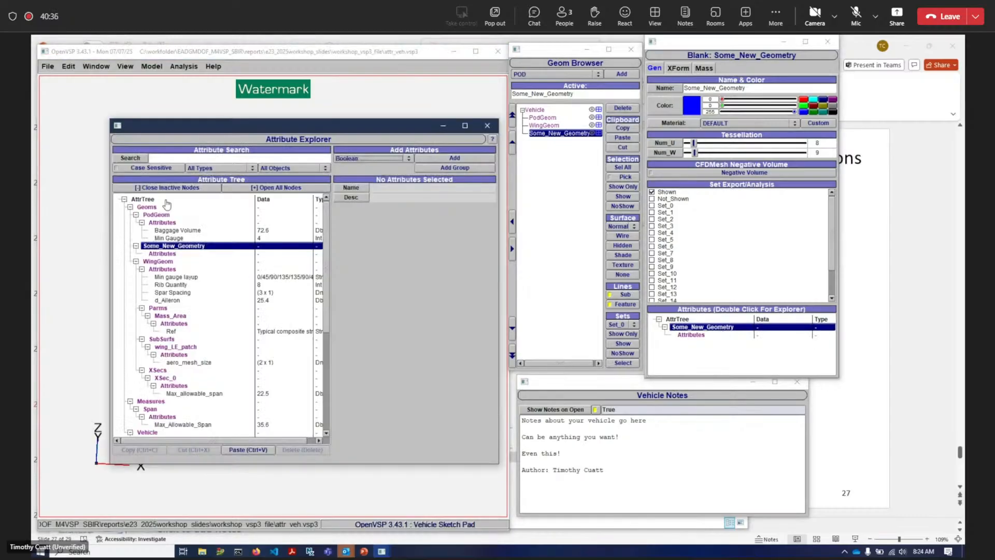
- Add a Boolean attribute named copy_paste_test to the Vehicle's Attributes group
scroll(209, 244, "down", 1)
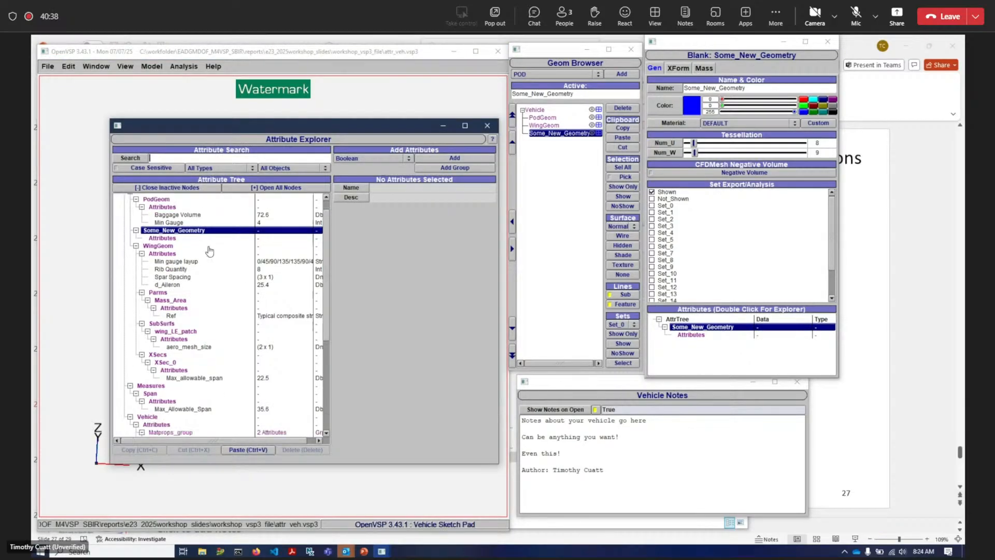
left_click(210, 253)
scroll(194, 246, "down", 6)
scroll(194, 246, "down", 1)
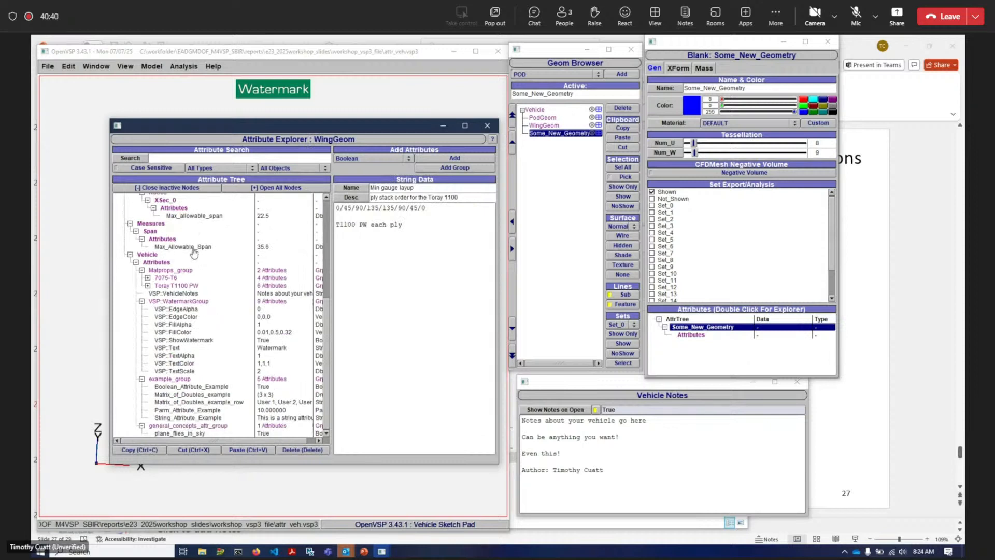
left_click(218, 255)
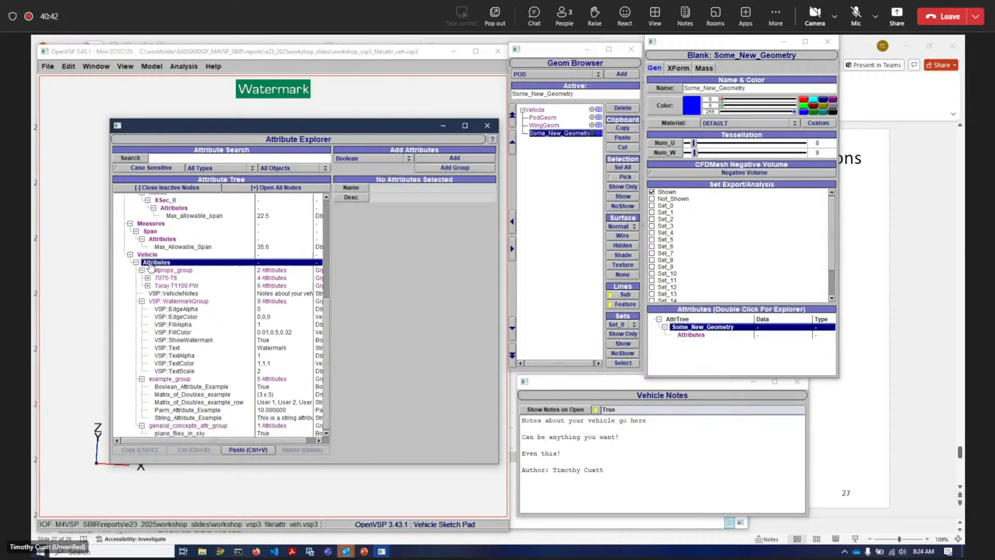
left_click(233, 248)
left_click(200, 255)
left_click(455, 158)
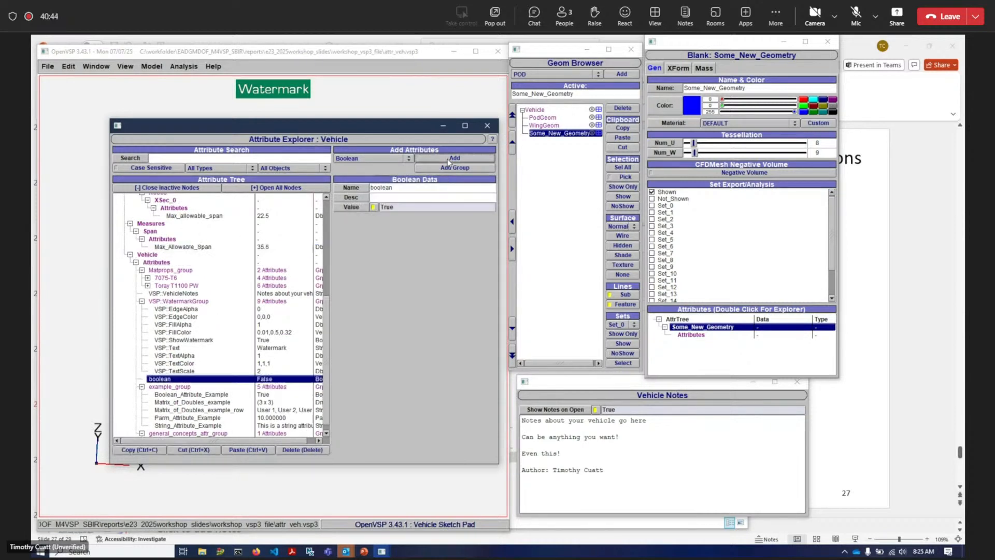
type("copy_")
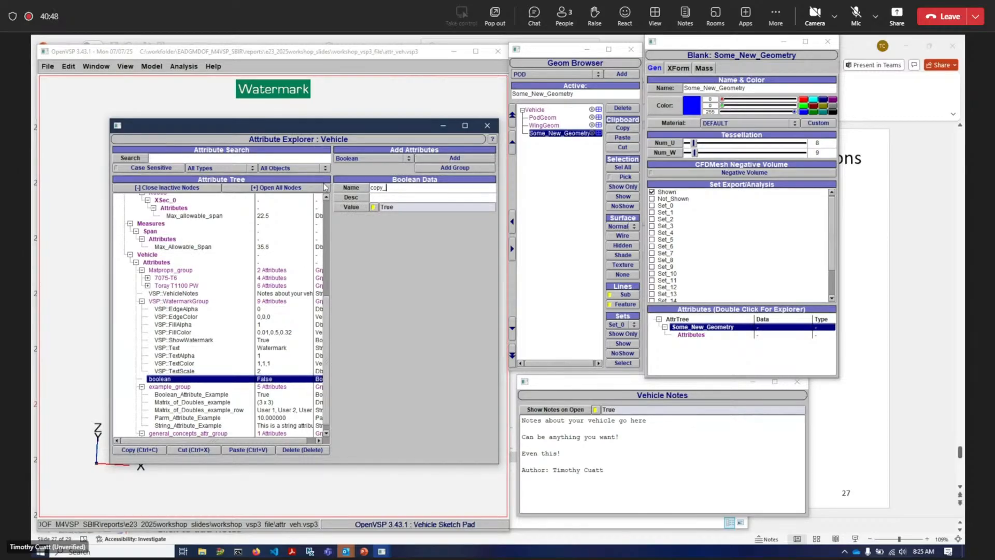
type("paste_test")
key("Return")
- Copy copy_paste_test and paste it into the PodGeom, WingGeom and Mass_Area attribute groups
left_click(185, 374)
left_click(186, 379)
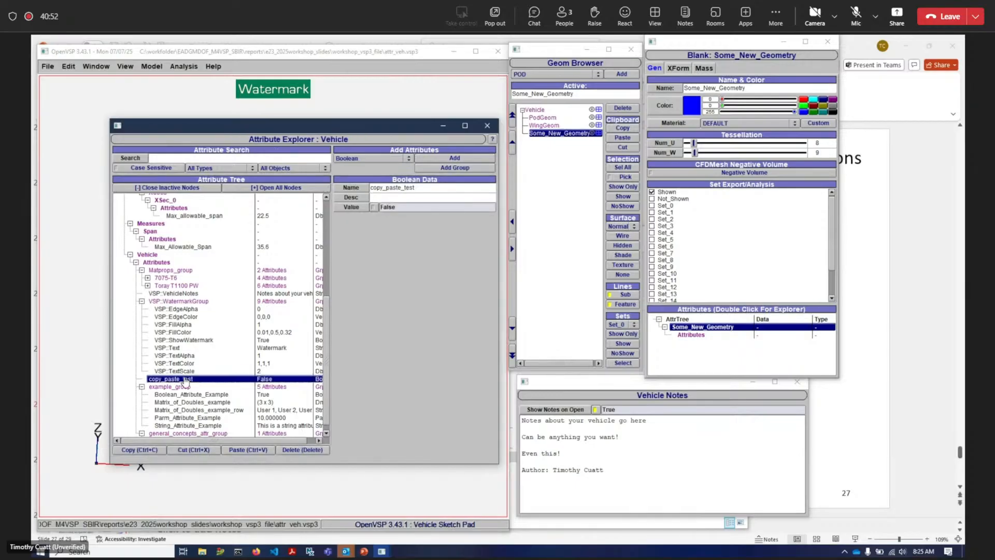
scroll(185, 382, "up", 8)
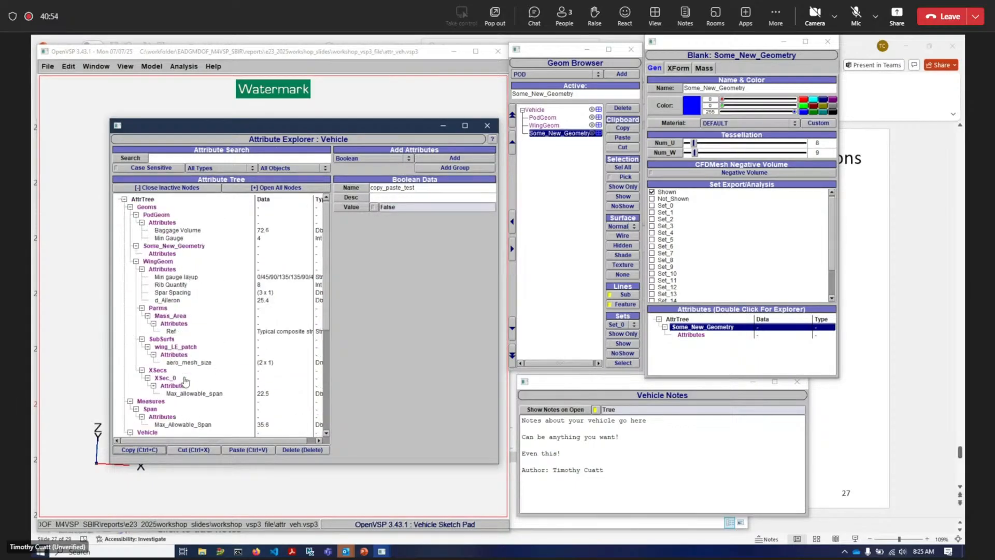
left_click(162, 269)
left_click(162, 222, "ctrl")
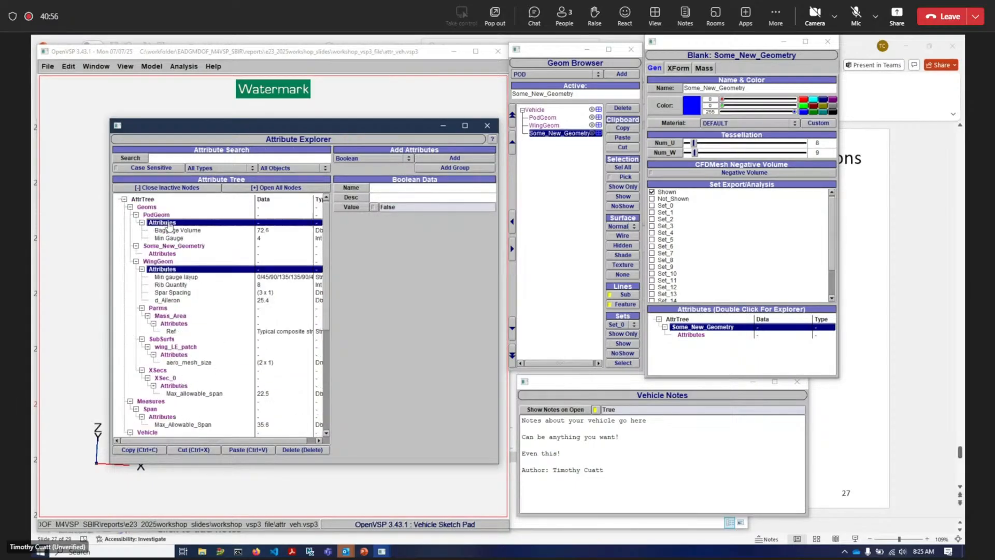
left_click(174, 324, "ctrl")
left_click(262, 450)
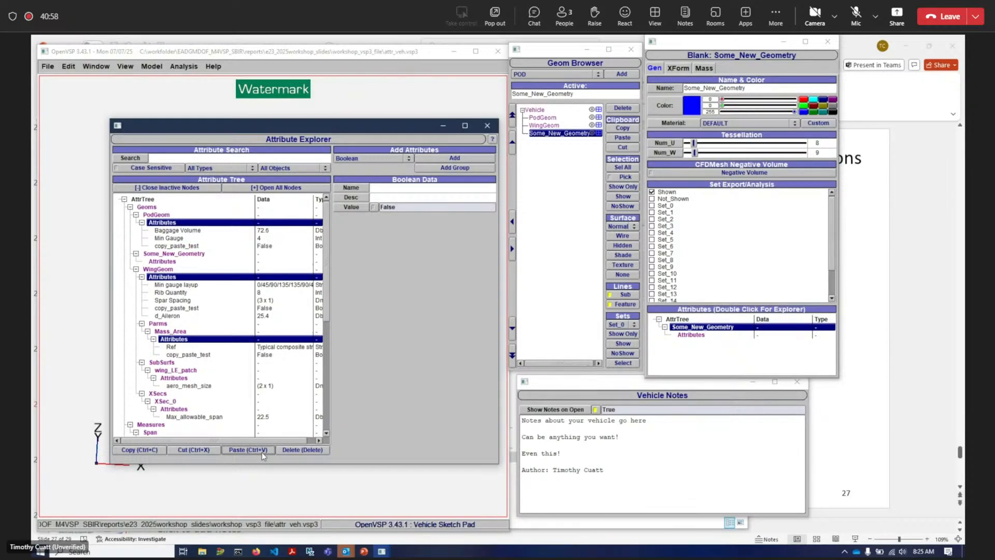
- Delete the pasted copy_paste_test attributes from the PodGeom, WingGeom and Mass_Area groups
left_click(176, 308)
left_click(191, 355)
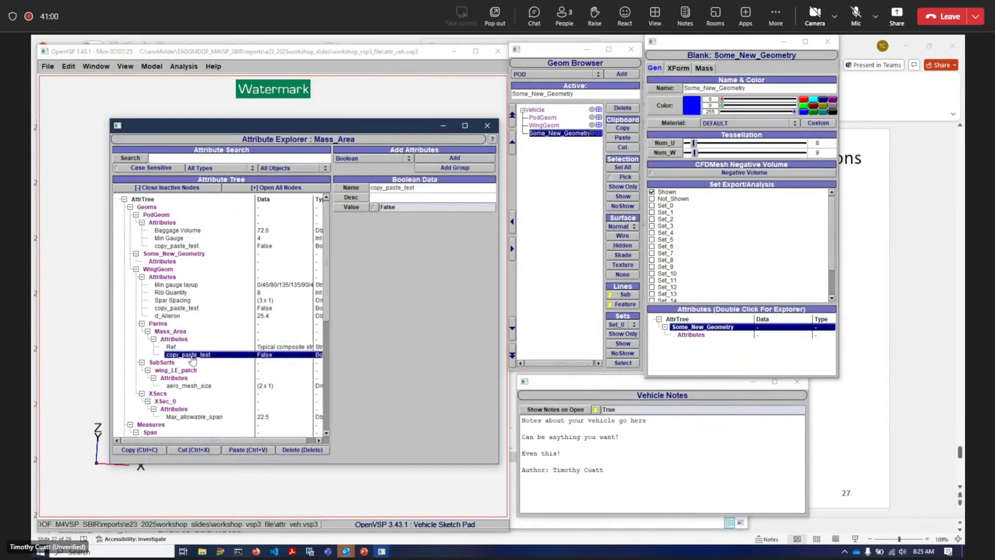
left_click(298, 450)
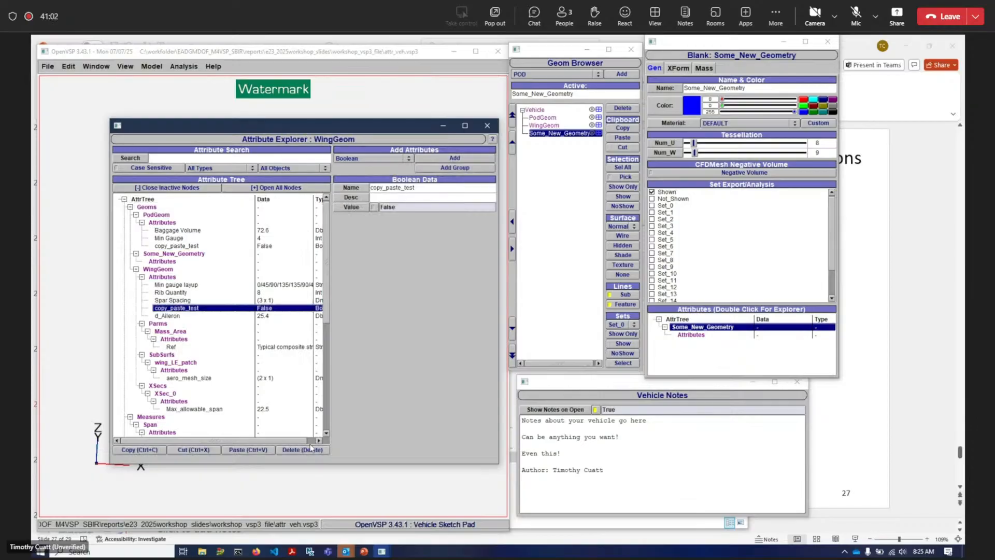
left_click(307, 449)
left_click(303, 450)
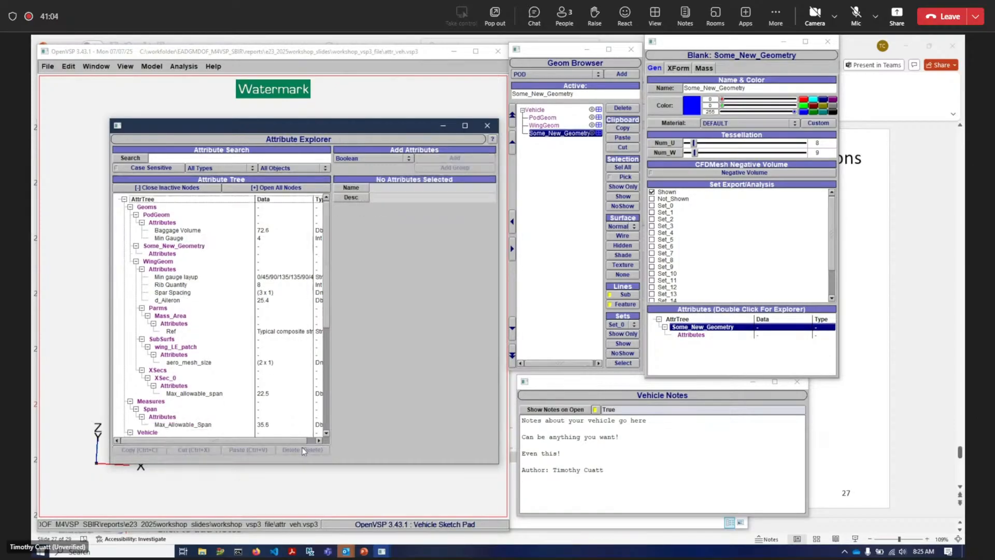
- Collapse the attribute tree to active nodes with Close Inactive Nodes and Open All Nodes
scroll(186, 295, "down", 8)
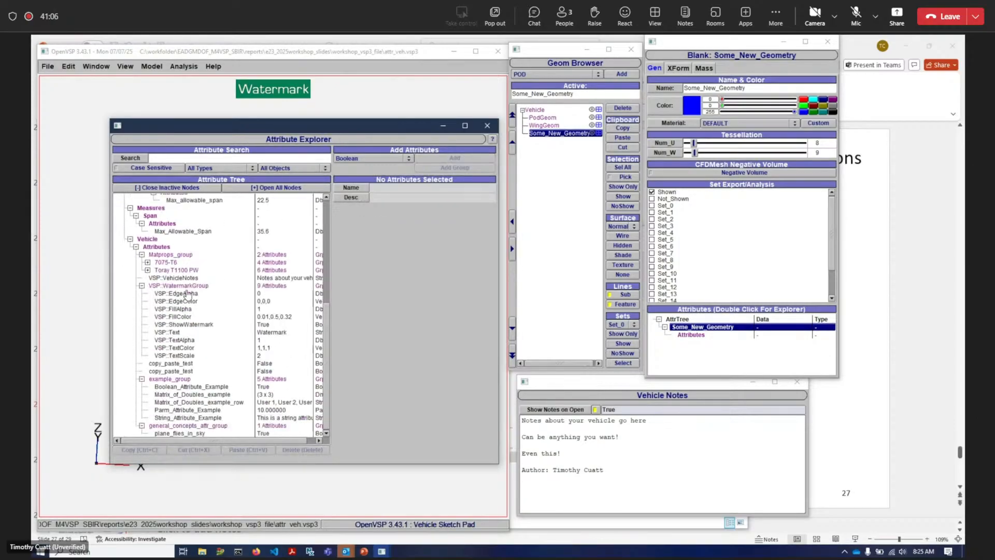
scroll(188, 295, "up", 8)
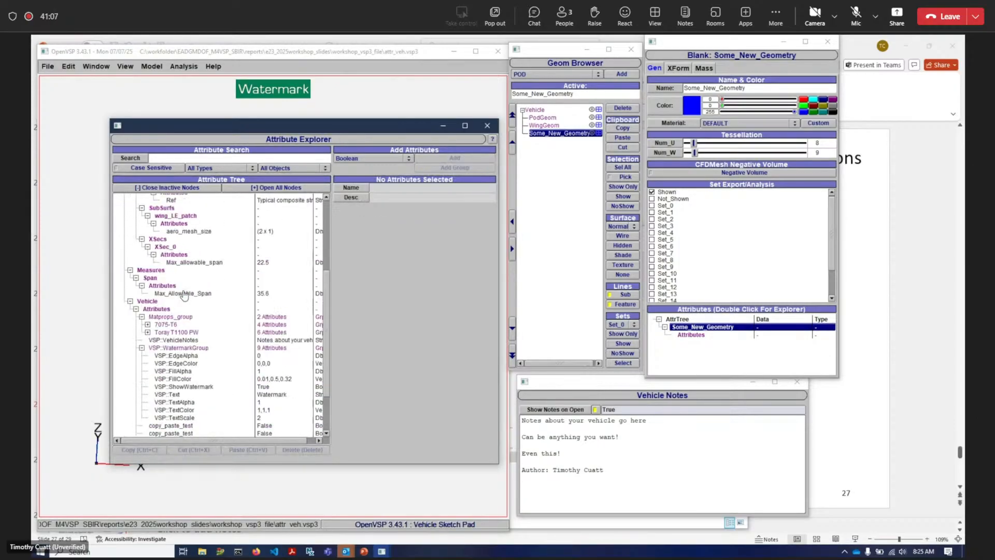
left_click(156, 188)
left_click(249, 188)
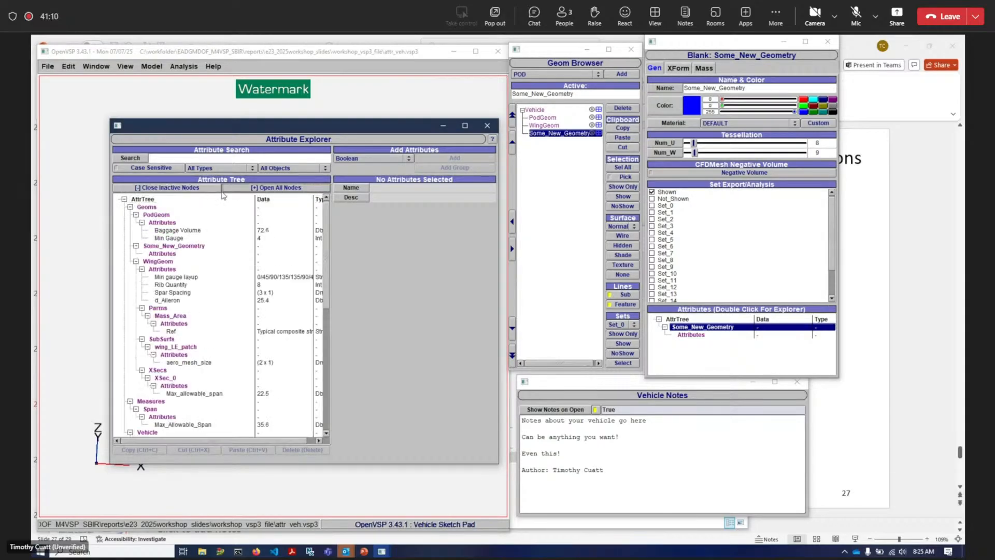
left_click(174, 189)
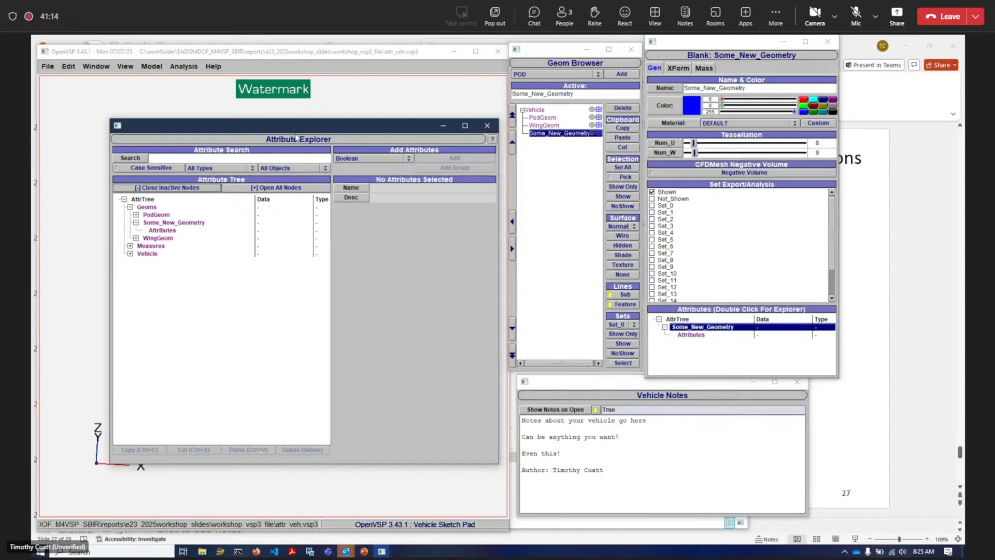
- Add WingGeom to the geometry selection and close inactive nodes in the attribute tree
left_click_drag(301, 131, 270, 138)
left_click(544, 125, "ctrl")
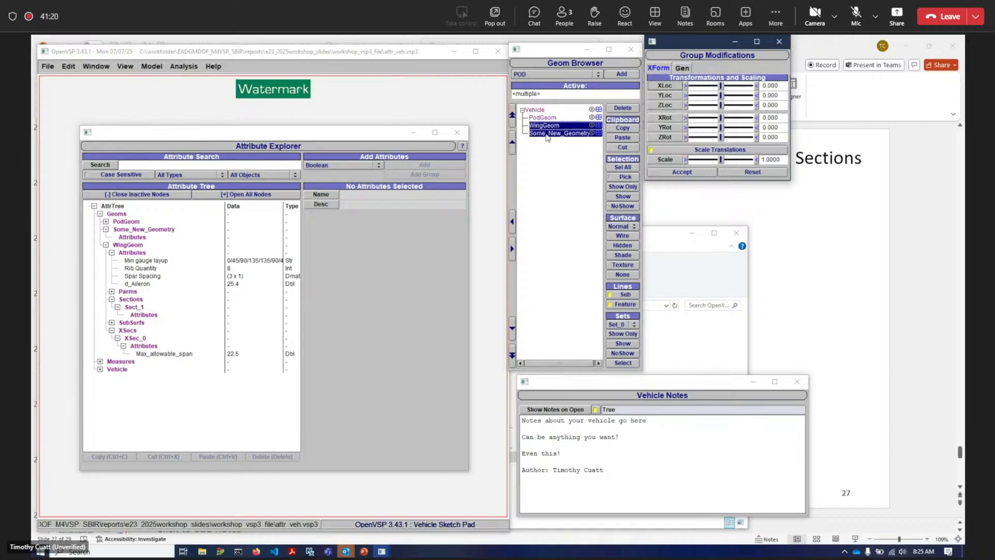
left_click(159, 196)
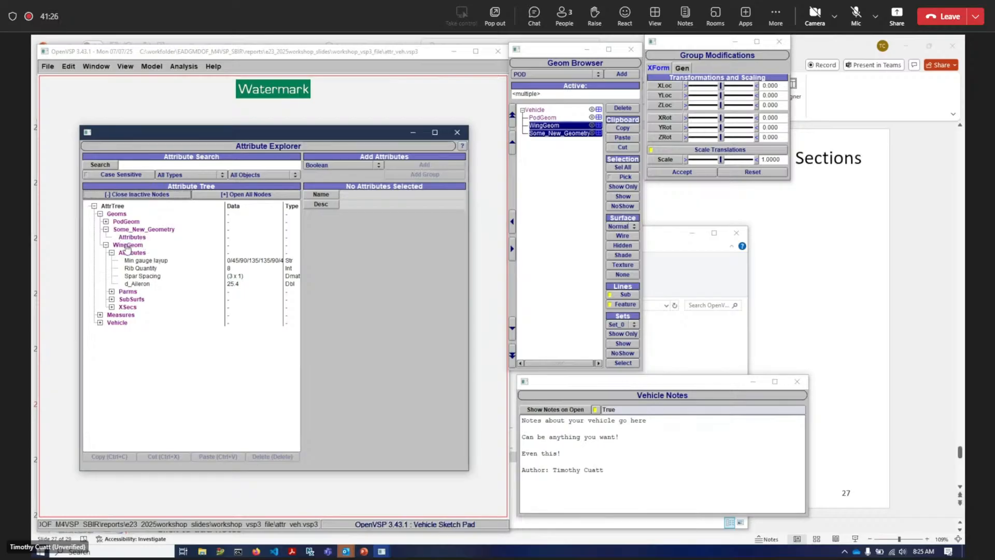
left_click_drag(203, 139, 252, 131)
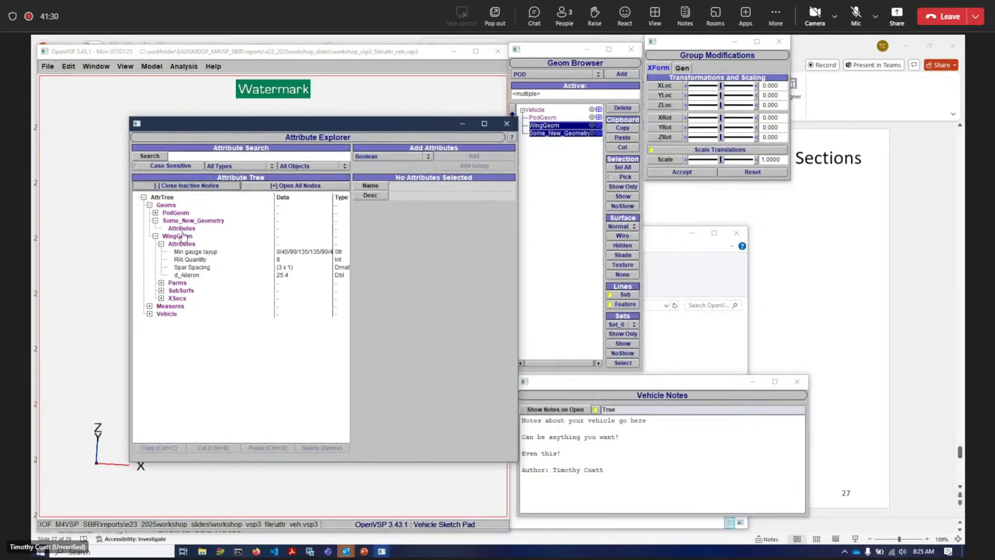
- Expand all nodes of the attribute tree
left_click(310, 187)
scroll(267, 233, "down", 15)
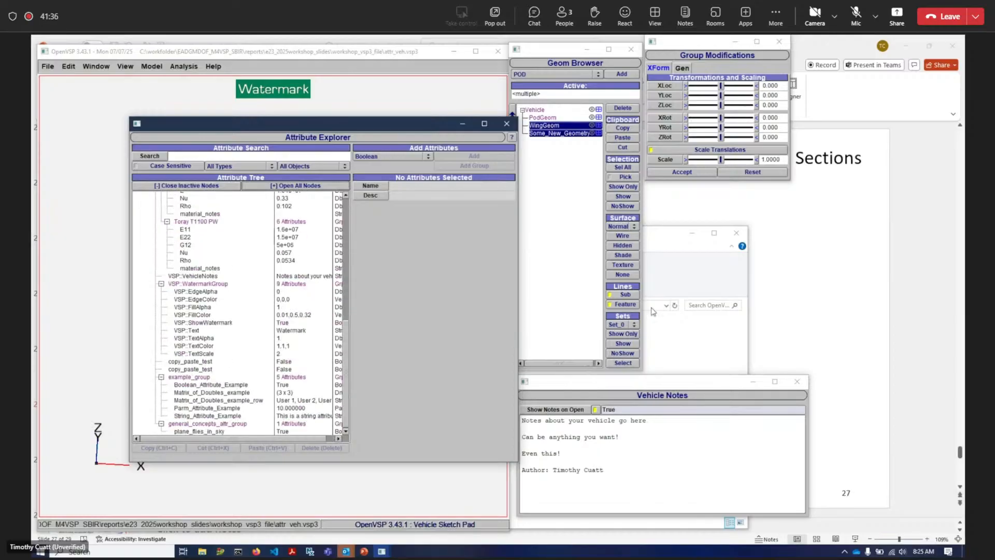
left_click_drag(406, 125, 712, 141)
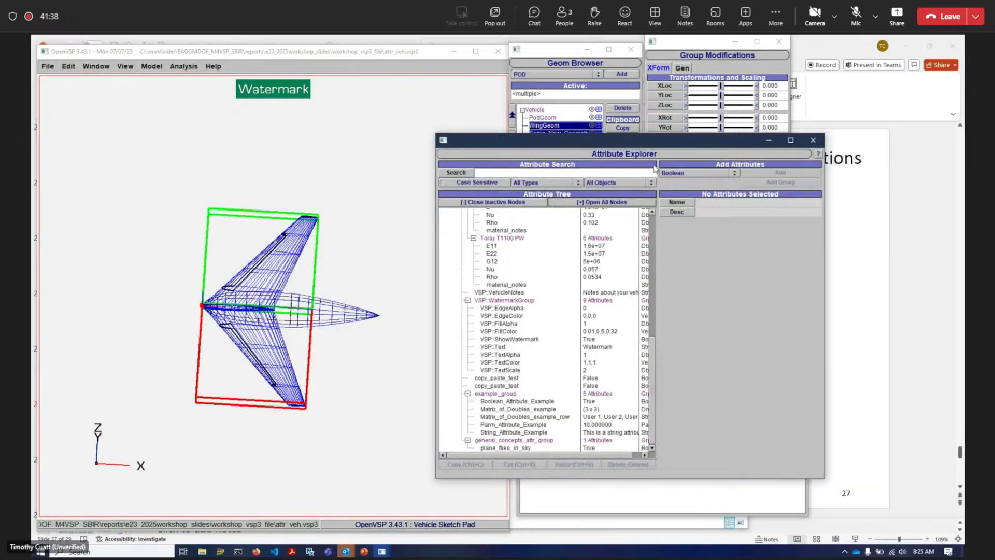
left_click_drag(343, 181, 283, 243)
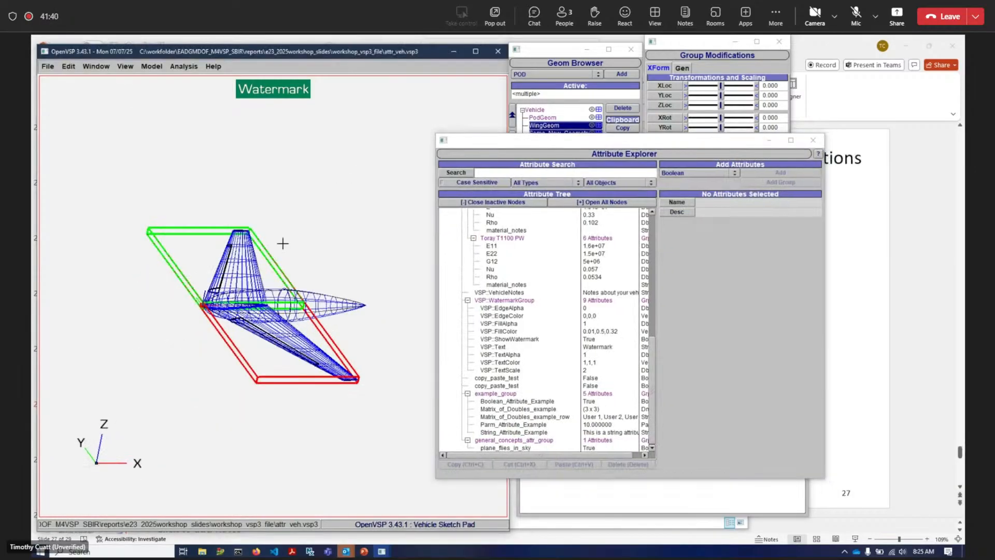
left_click(178, 67)
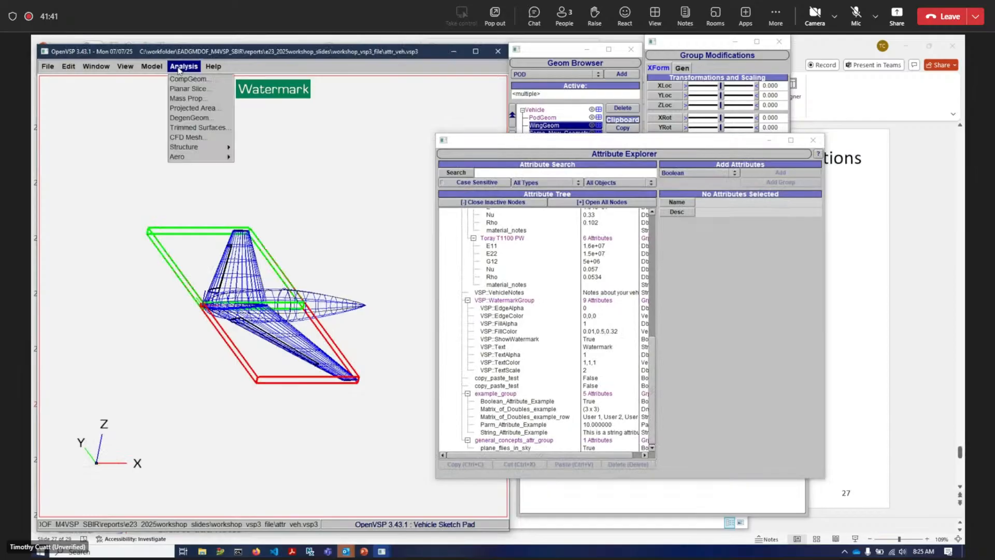
left_click(373, 190)
- Select only WingGeom in the Geom Browser and bring the Attribute Explorer forward
left_click_drag(591, 146, 220, 150)
left_click(529, 160)
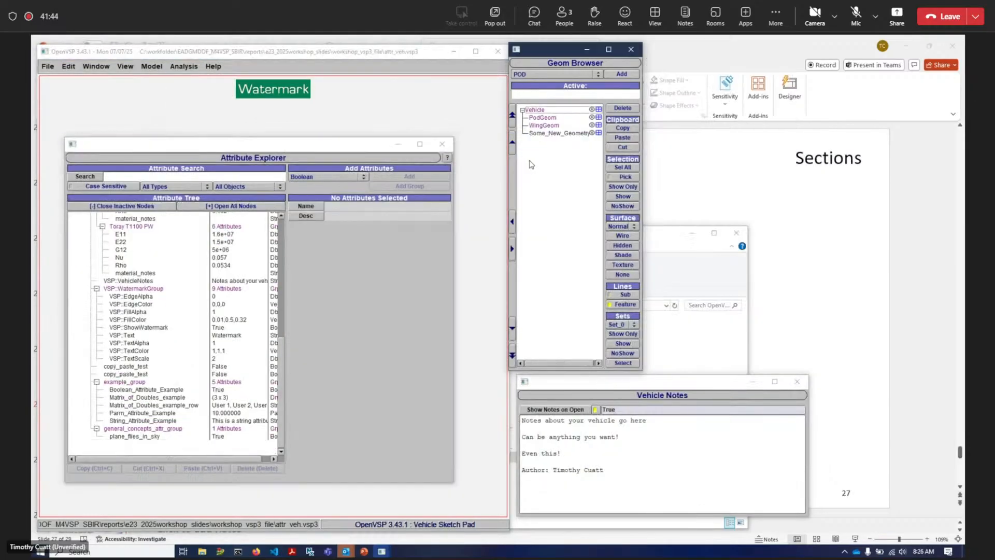
left_click(541, 127)
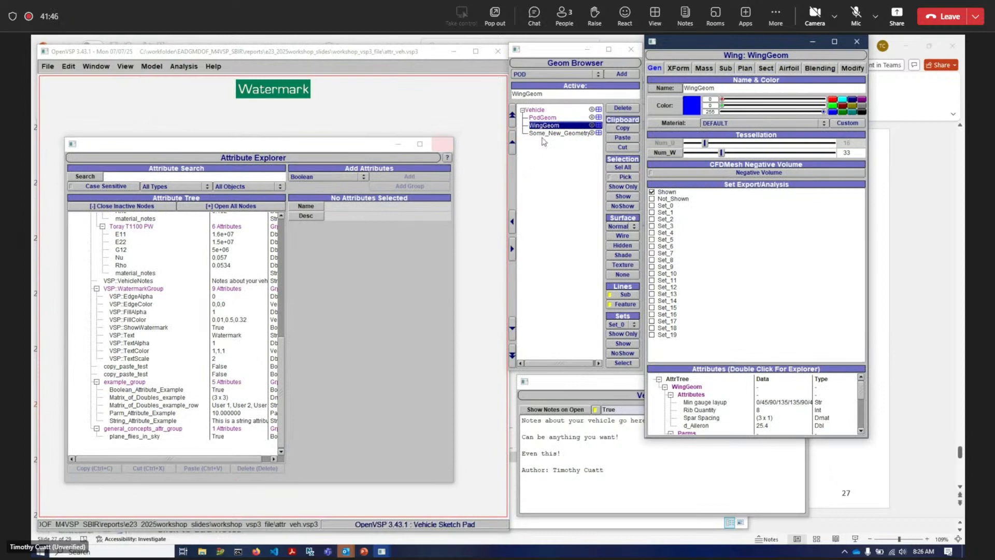
scroll(179, 272, "up", 12)
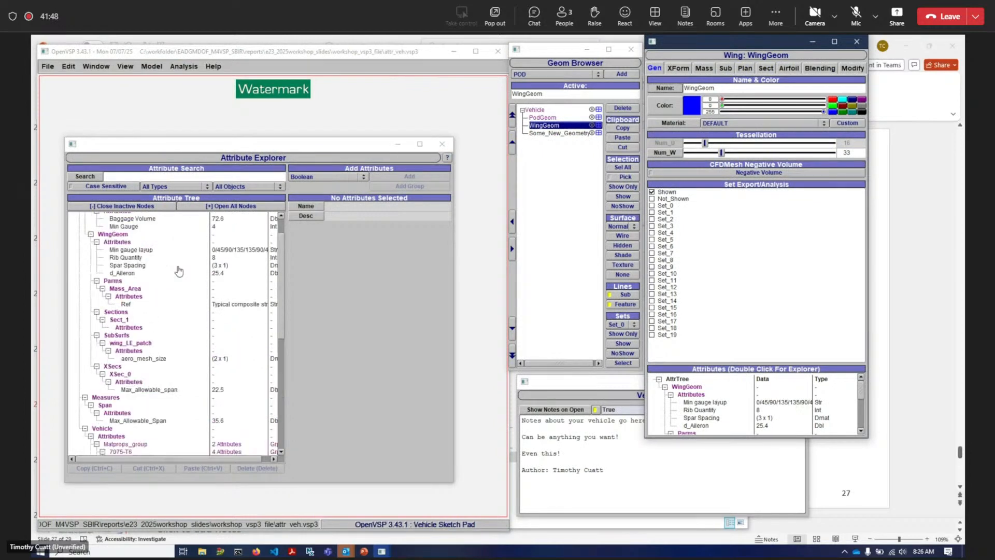
left_click(228, 149)
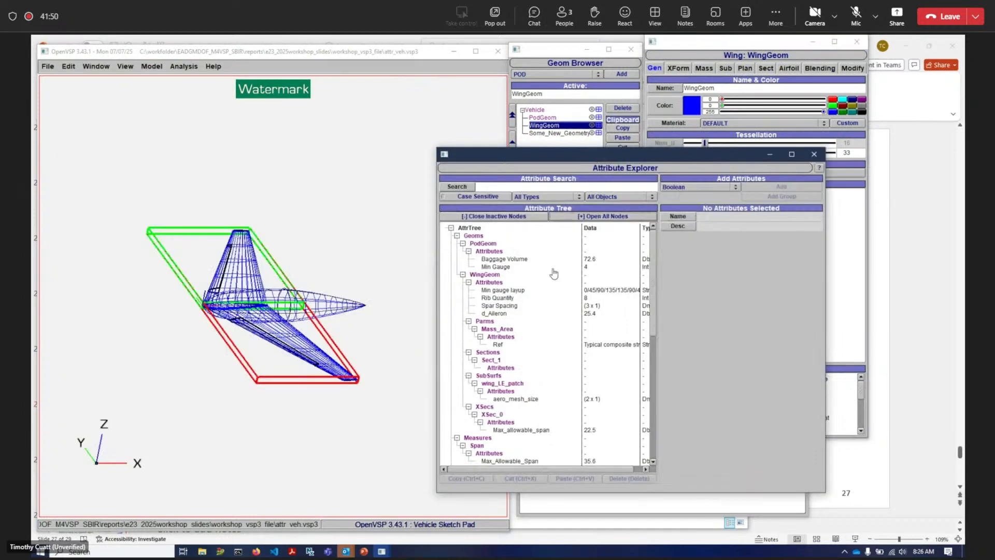
- Add a Parm-type attribute to WingGeom's attributes group
left_click(495, 283)
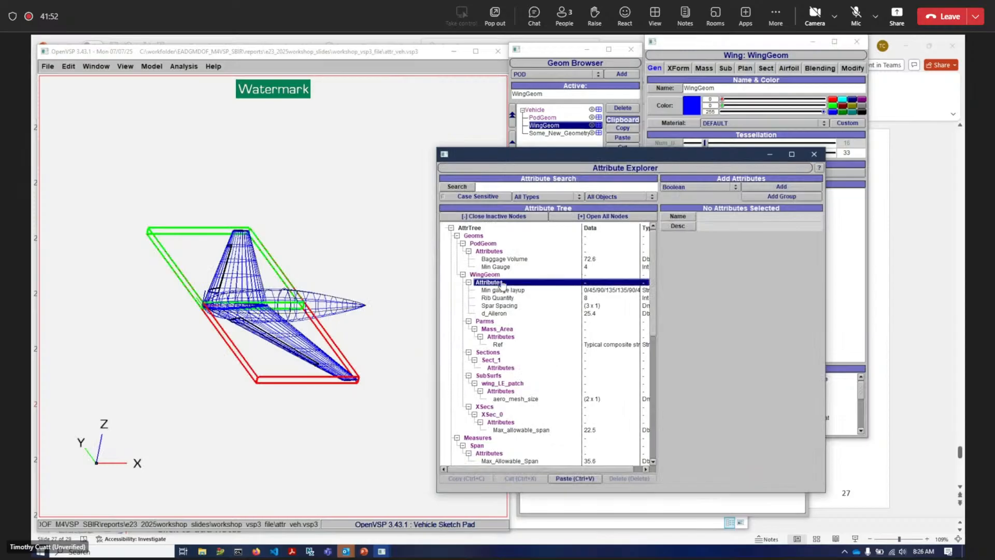
left_click(696, 189)
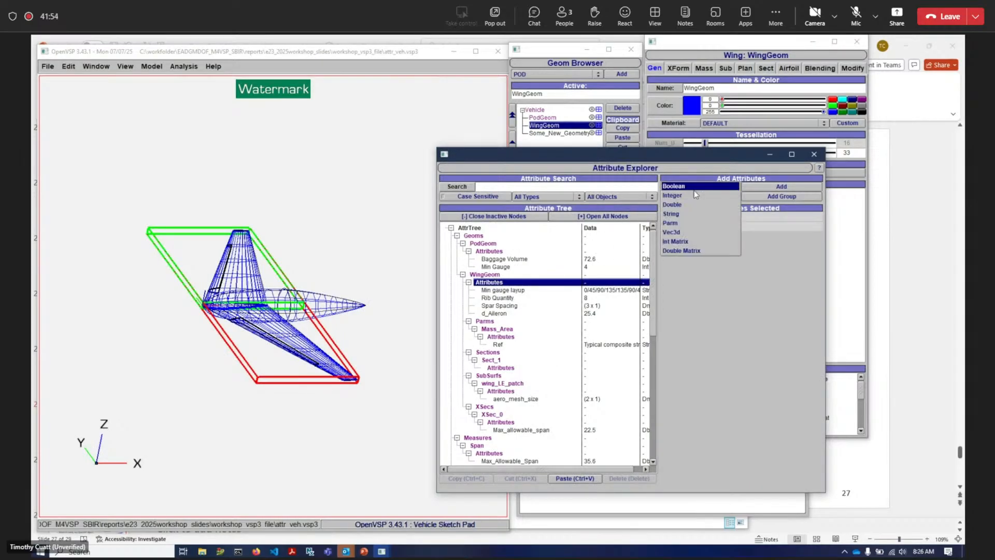
left_click(708, 218)
left_click(780, 188)
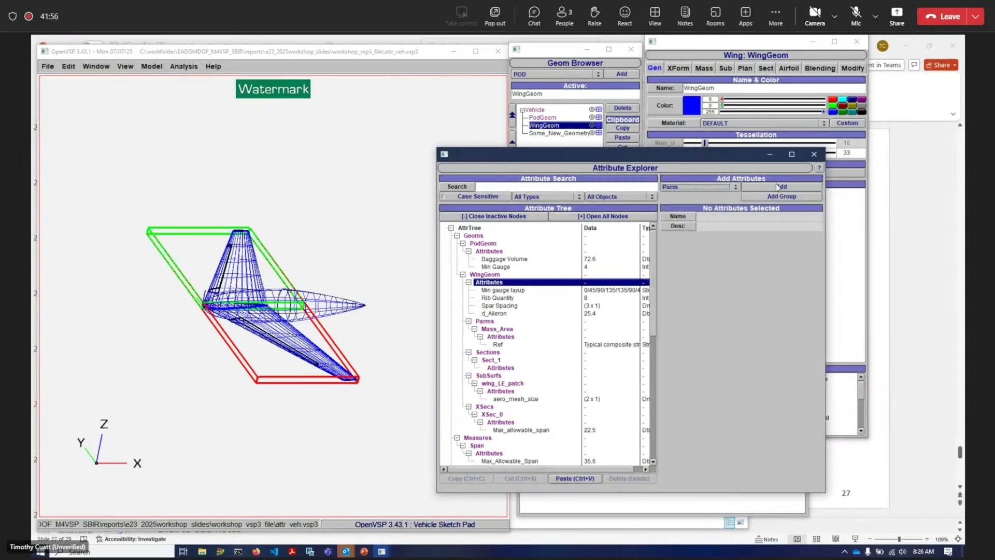
- Link the new parm attribute to PodGeom's Design Length parameter
left_click_drag(675, 157, 287, 175)
left_click(543, 117)
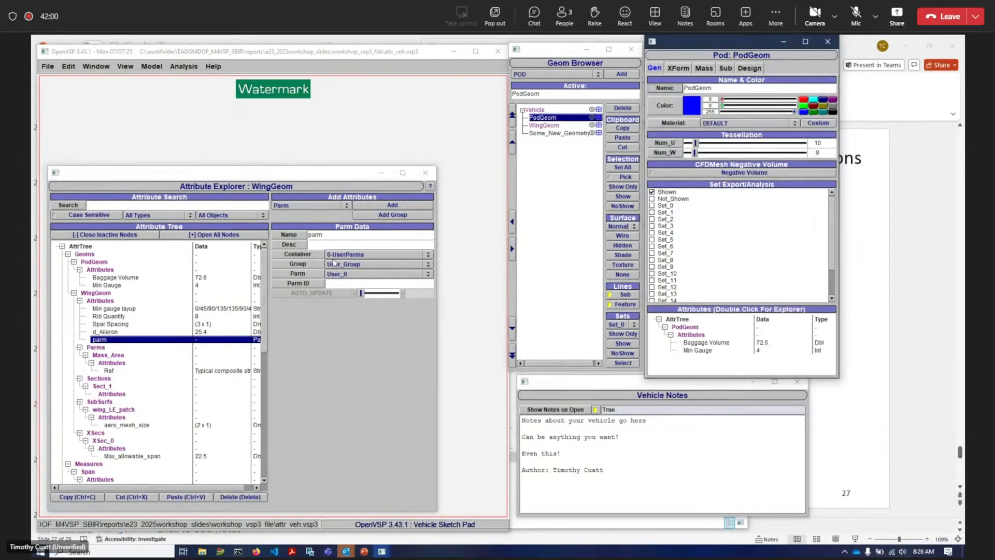
left_click(672, 71)
left_click(704, 68)
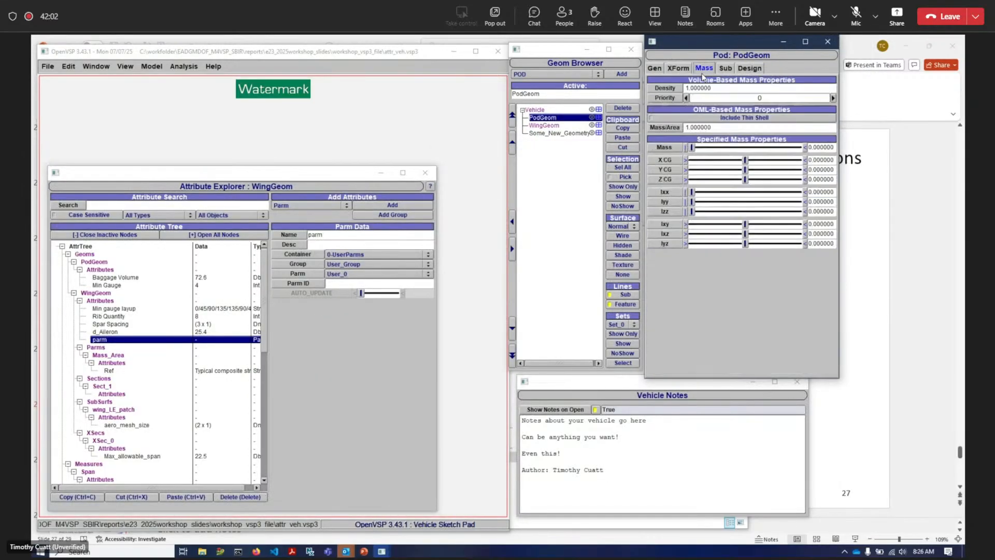
left_click(726, 68)
left_click(750, 68)
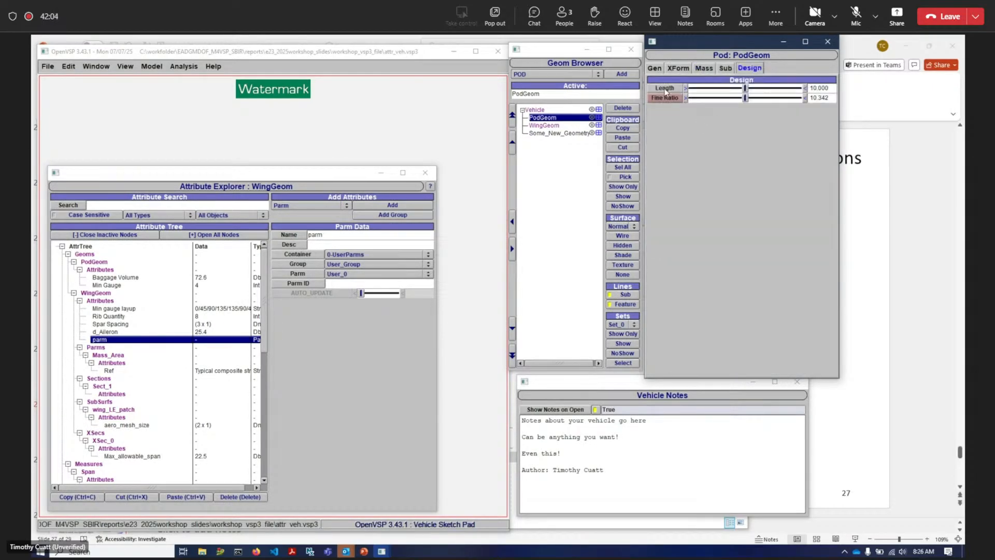
left_click_drag(356, 266, 355, 266)
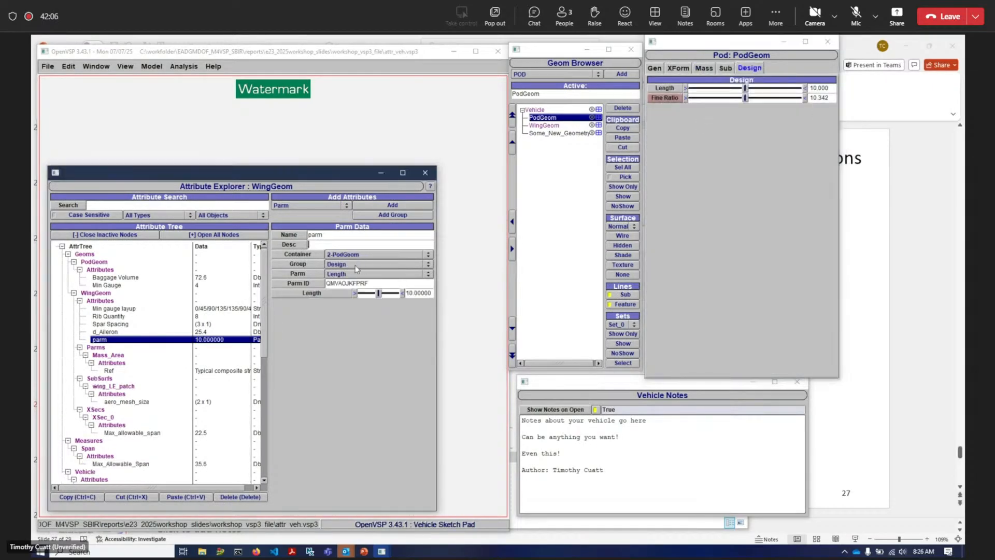
- Rename the parm attribute to parm_attr
left_click_drag(276, 172, 650, 158)
left_click_drag(274, 314, 295, 369)
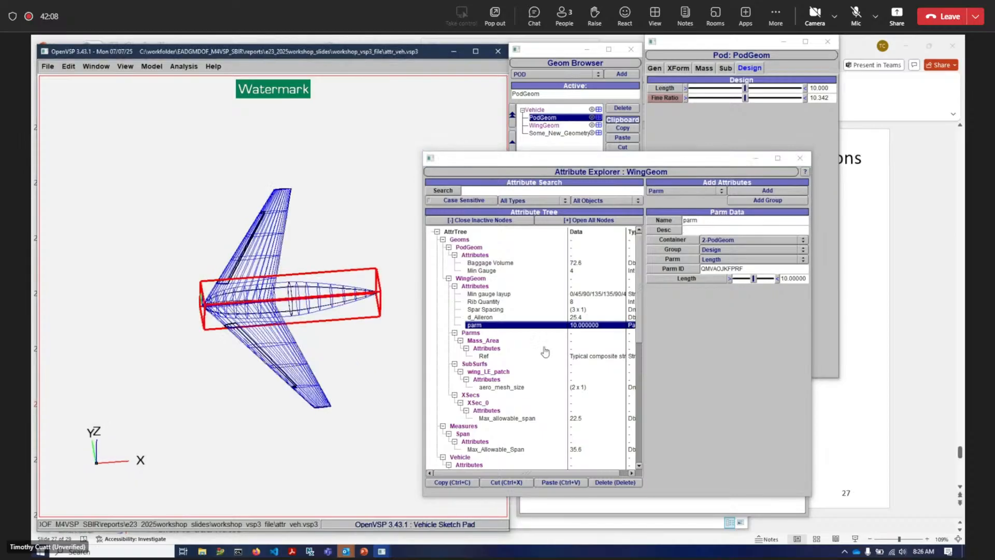
left_click(724, 221)
type("_attr")
key("Return")
- Change PodGeom's length through the linked parm_attr slider to about 12.09
right_click_drag(285, 292, 226, 309)
scroll(226, 309, "up", 2)
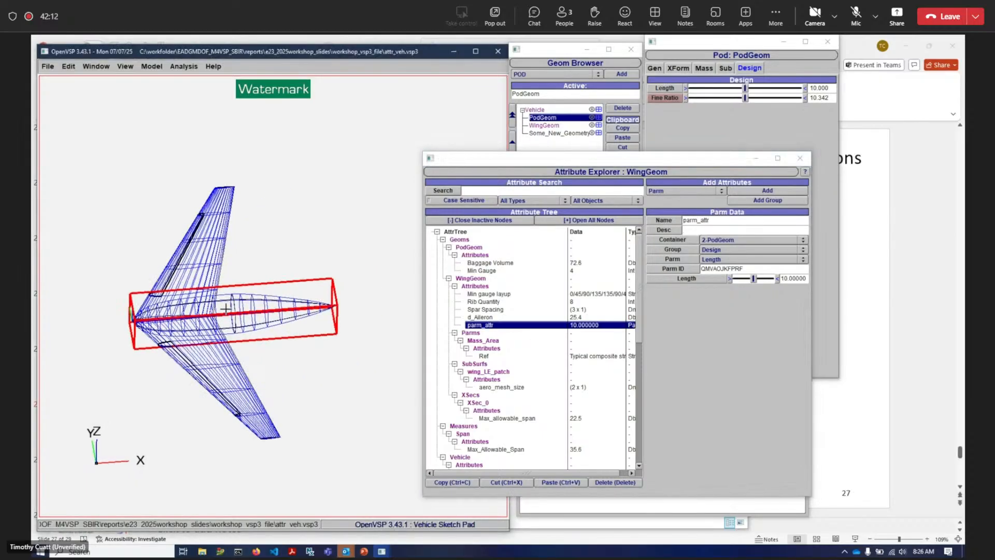
left_click_drag(226, 309, 245, 371)
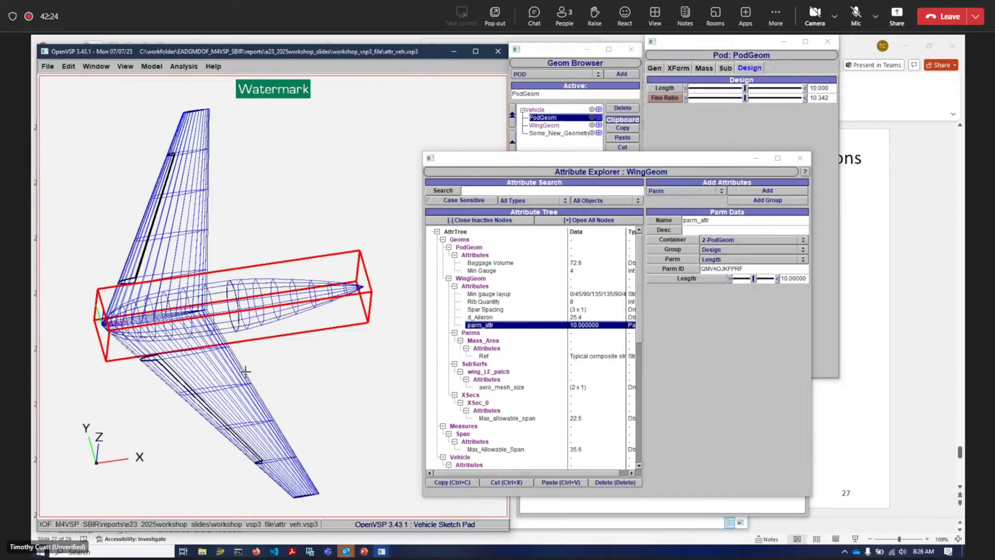
left_click_drag(246, 371, 245, 350)
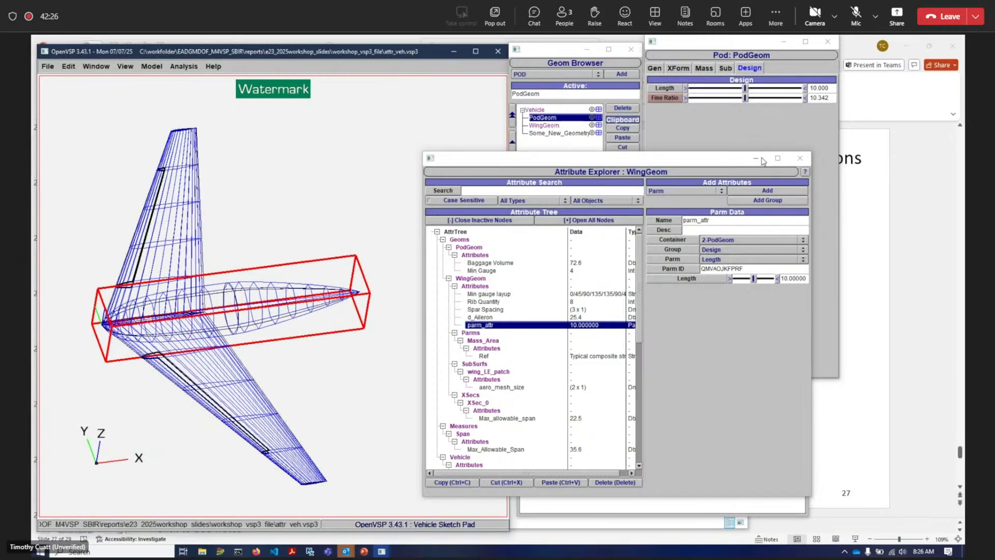
scroll(383, 289, "down", 1)
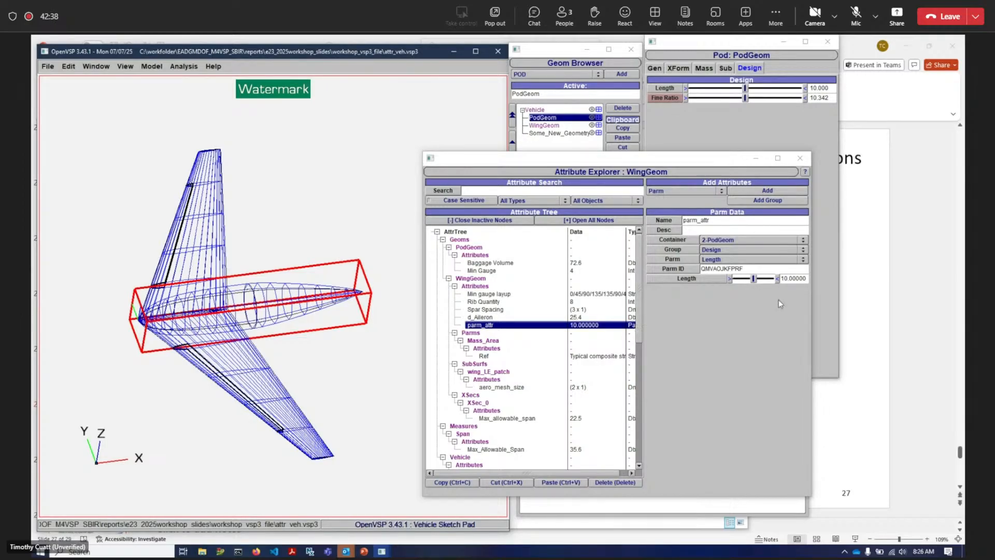
left_click(755, 281)
mouse_move(755, 282)
left_mouse_down()
mouse_move(770, 280)
mouse_move(748, 280)
left_mouse_up()
left_click_drag(737, 88, 763, 89)
left_click(715, 434)
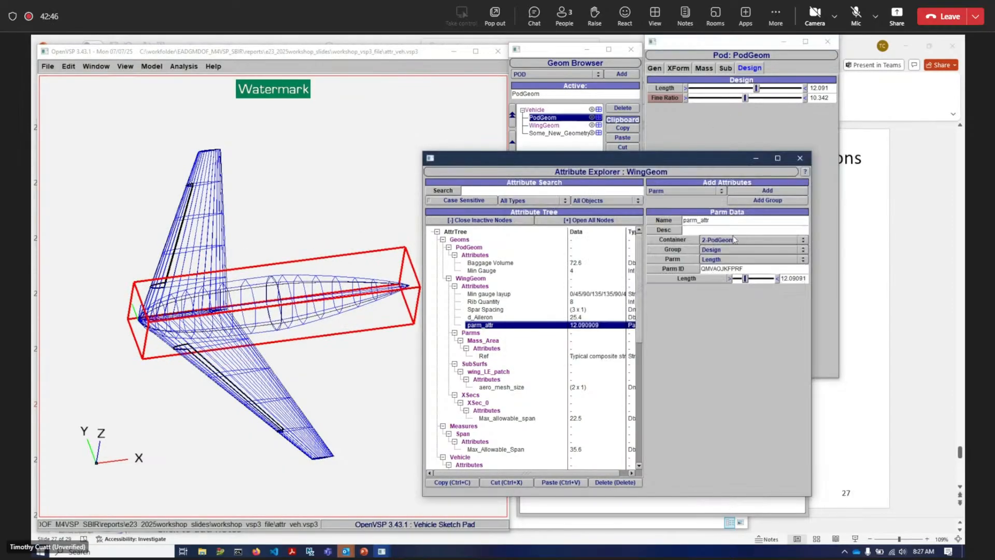
- Switch to the PowerPoint presentation and browse the closing slides
left_click_drag(677, 163, 605, 159)
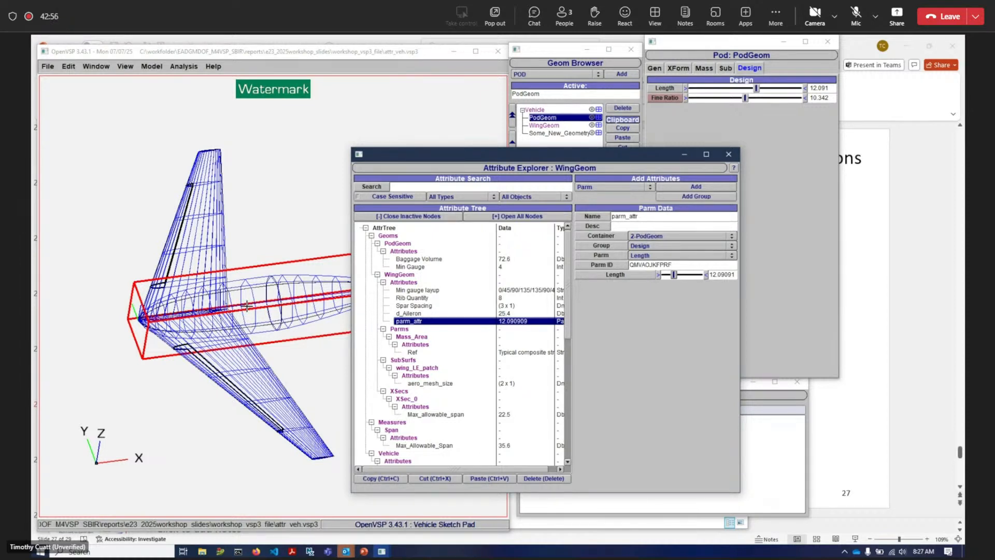
left_click(882, 263)
scroll(569, 291, "down", 2)
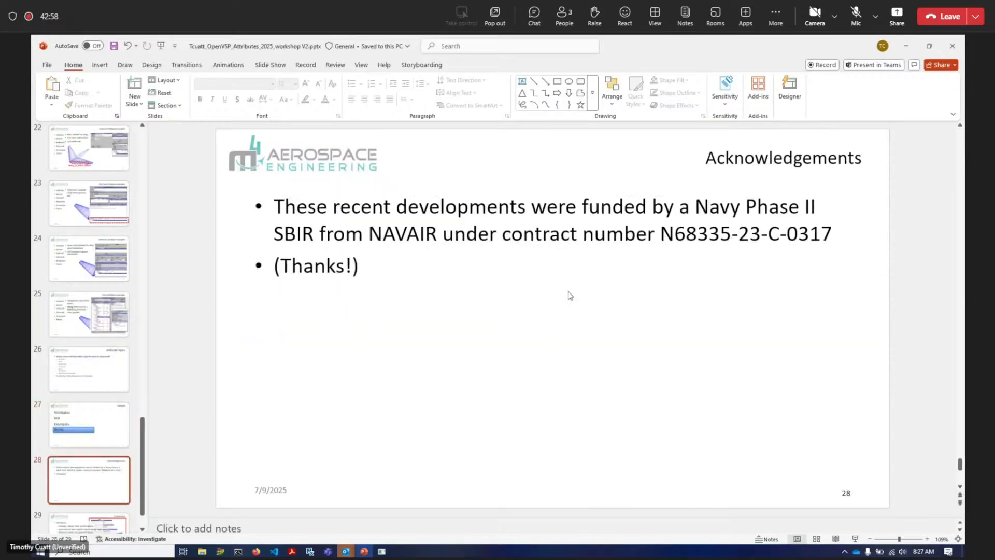
scroll(568, 291, "up", 2)
scroll(568, 291, "down", 1)
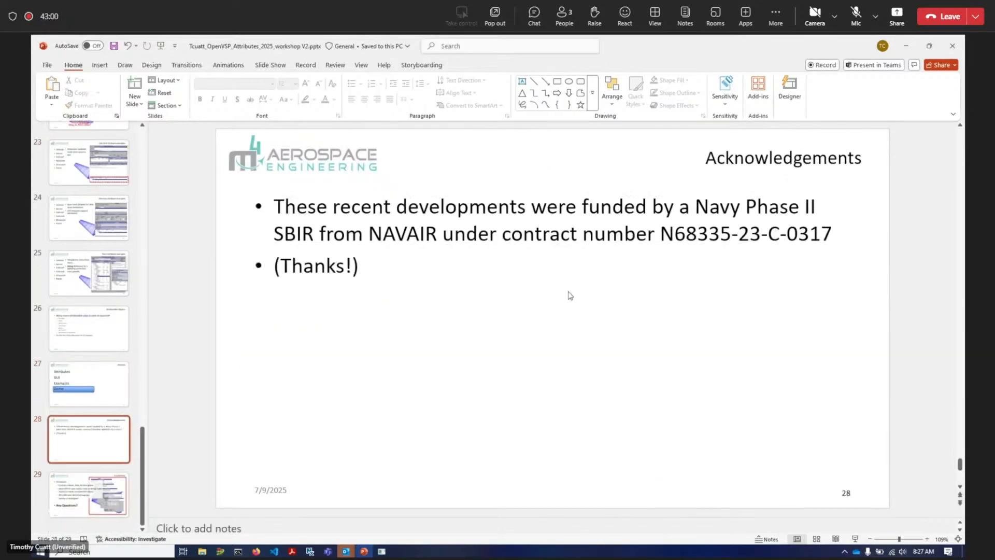